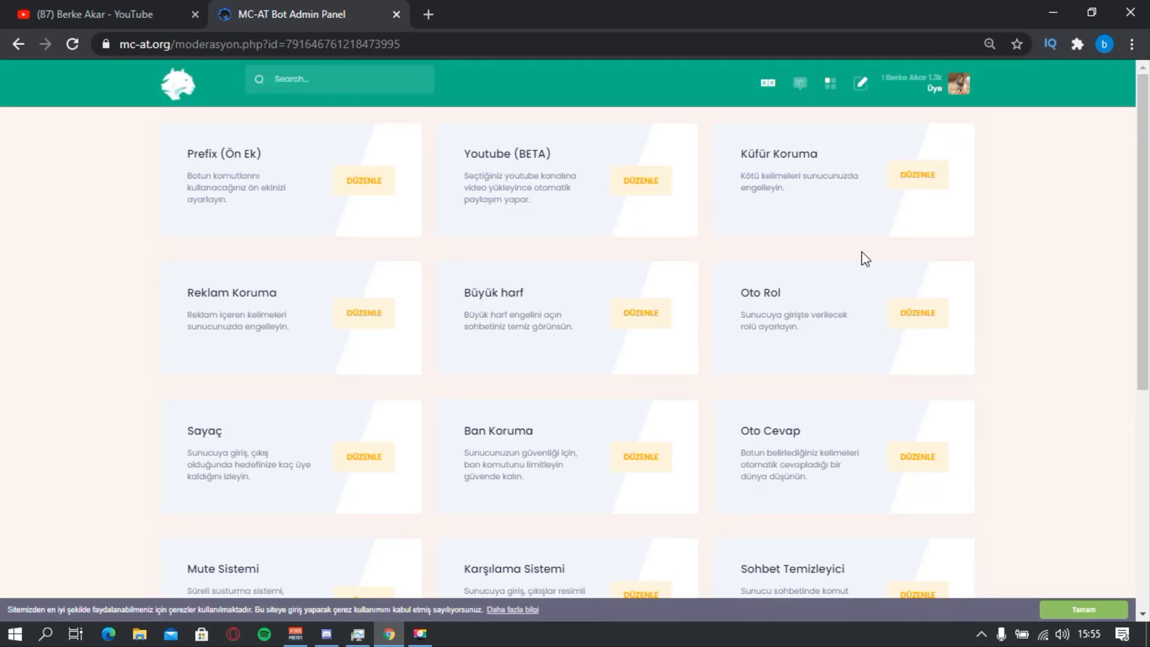
Step: Find the Oto Rol feature among the moderation modules and open its settings page
scroll(568, 308, down, 6)
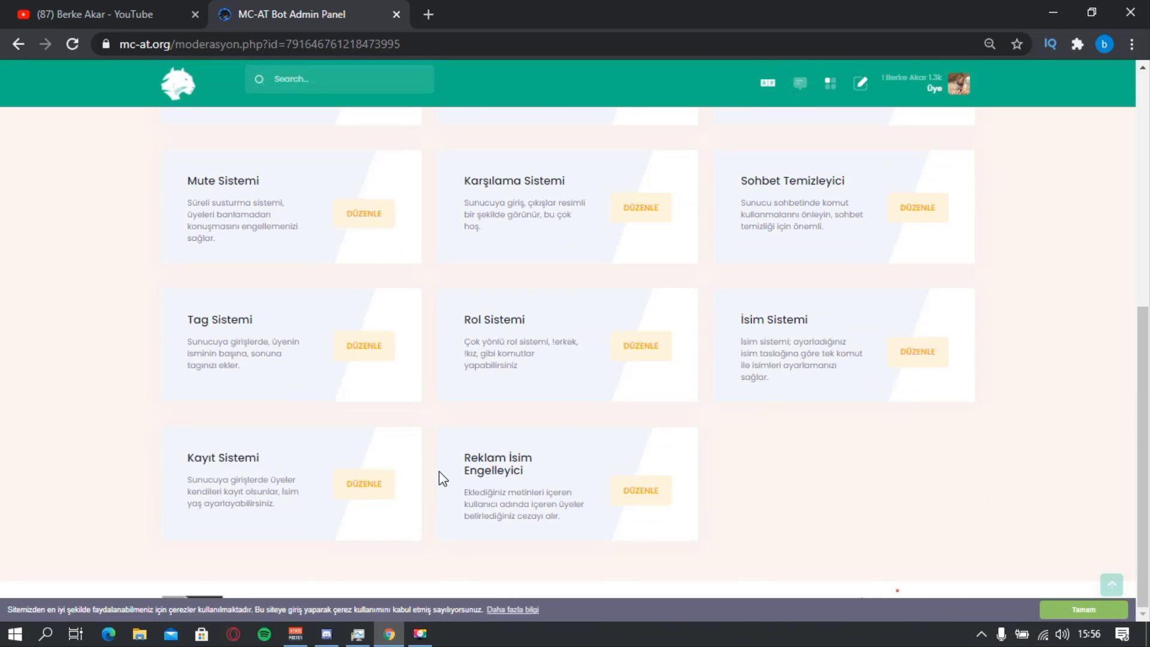
scroll(906, 503, up, 1)
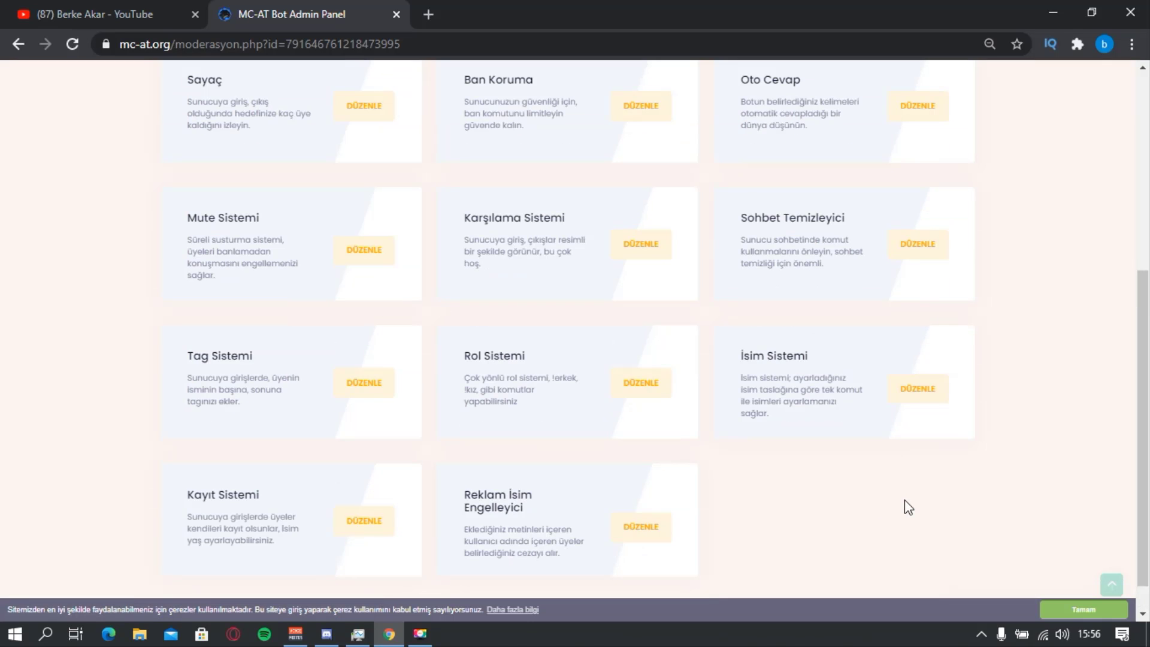
scroll(906, 504, up, 1)
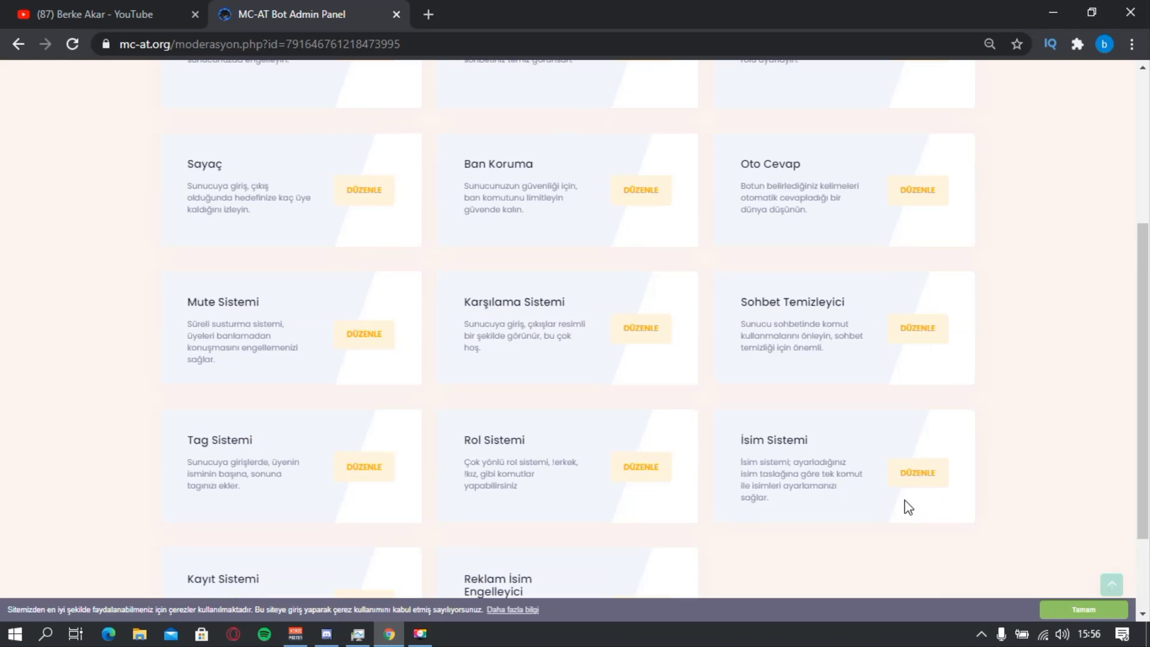
scroll(902, 507, down, 1)
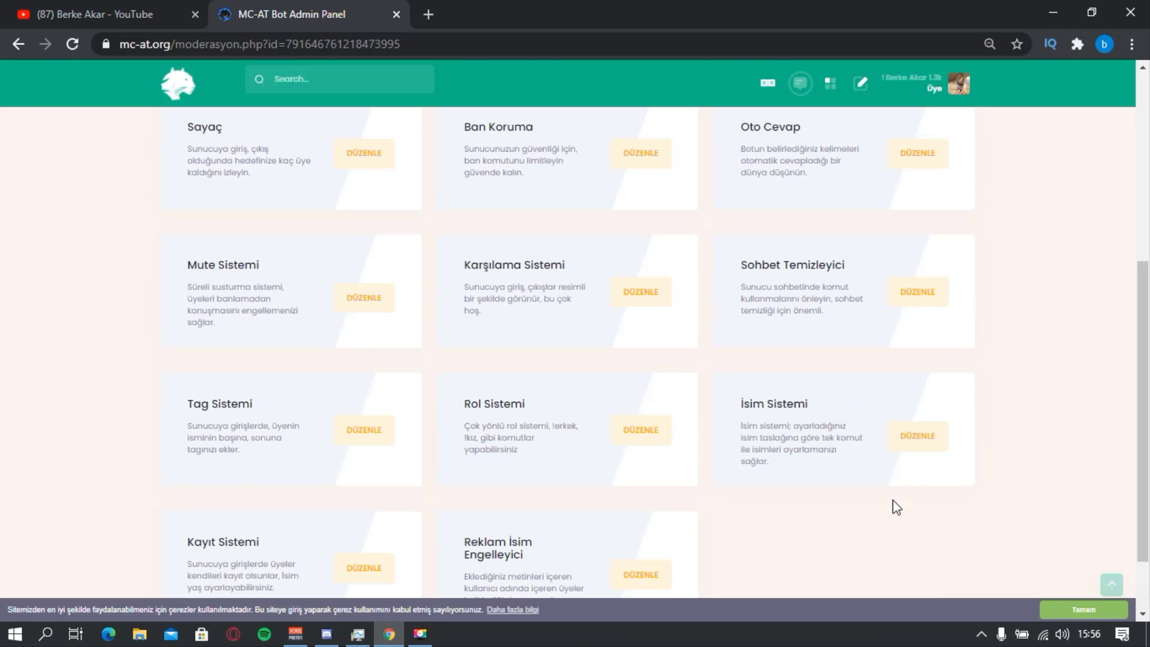
scroll(487, 312, up, 2)
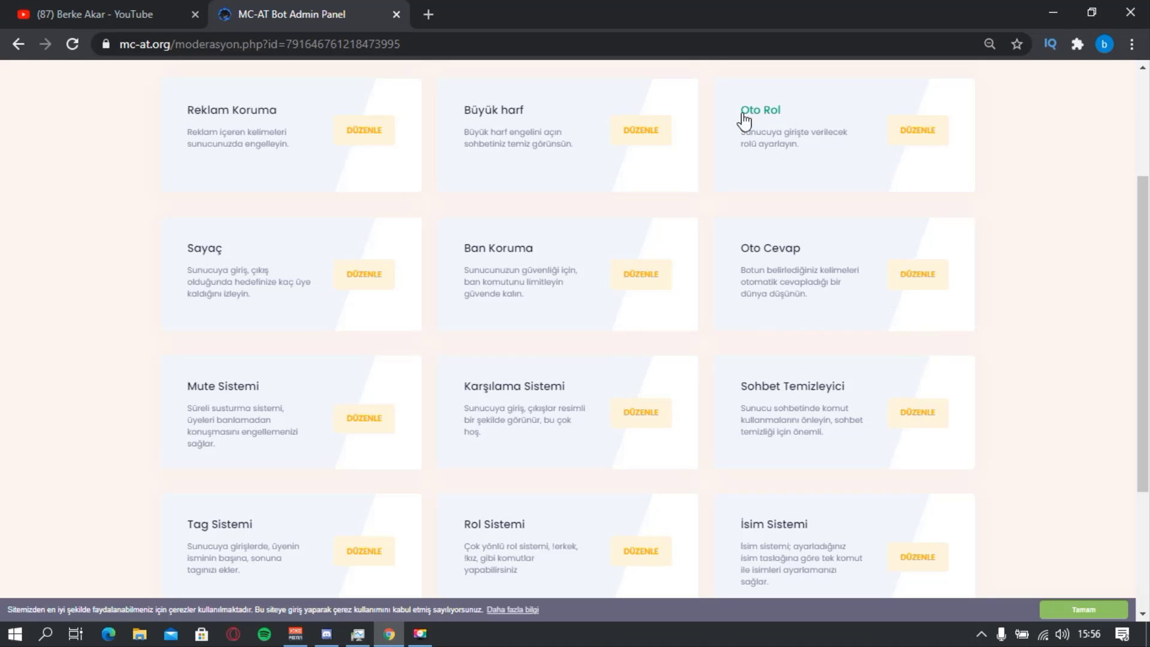
click(909, 135)
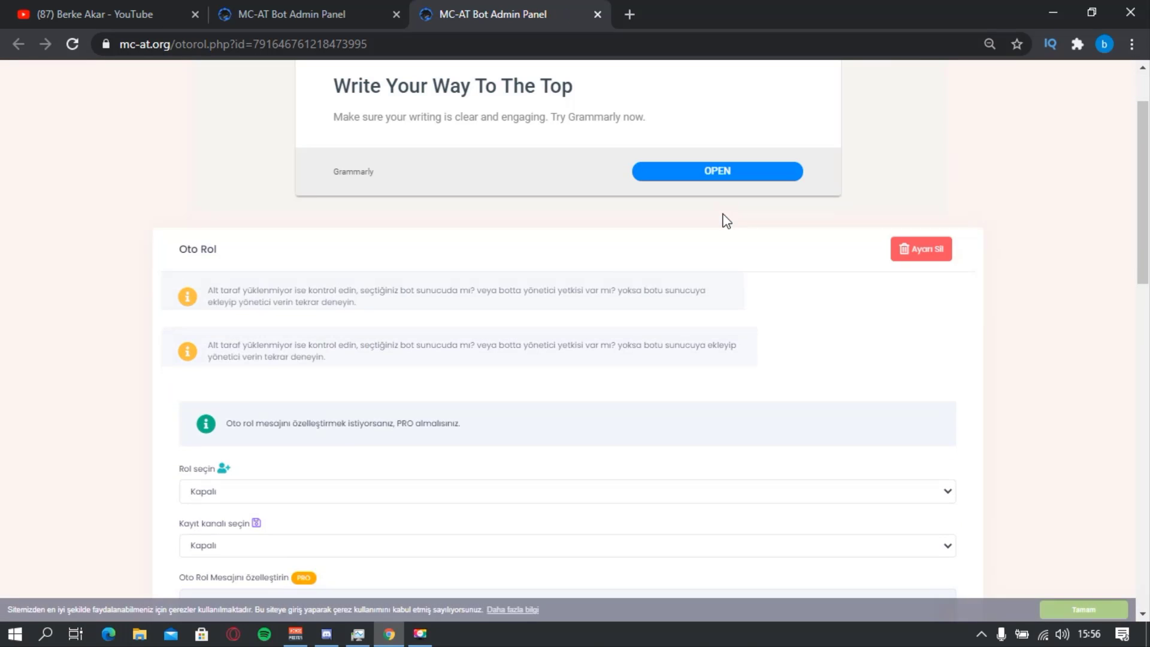
scroll(308, 213, down, 3)
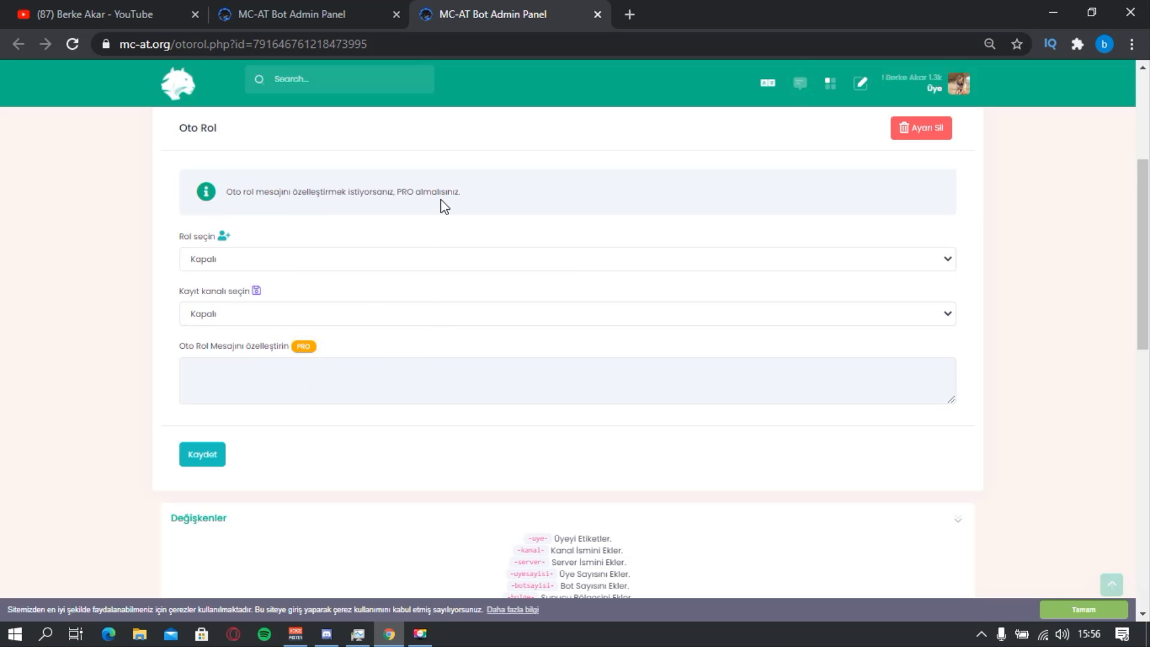
key(alt+Tab)
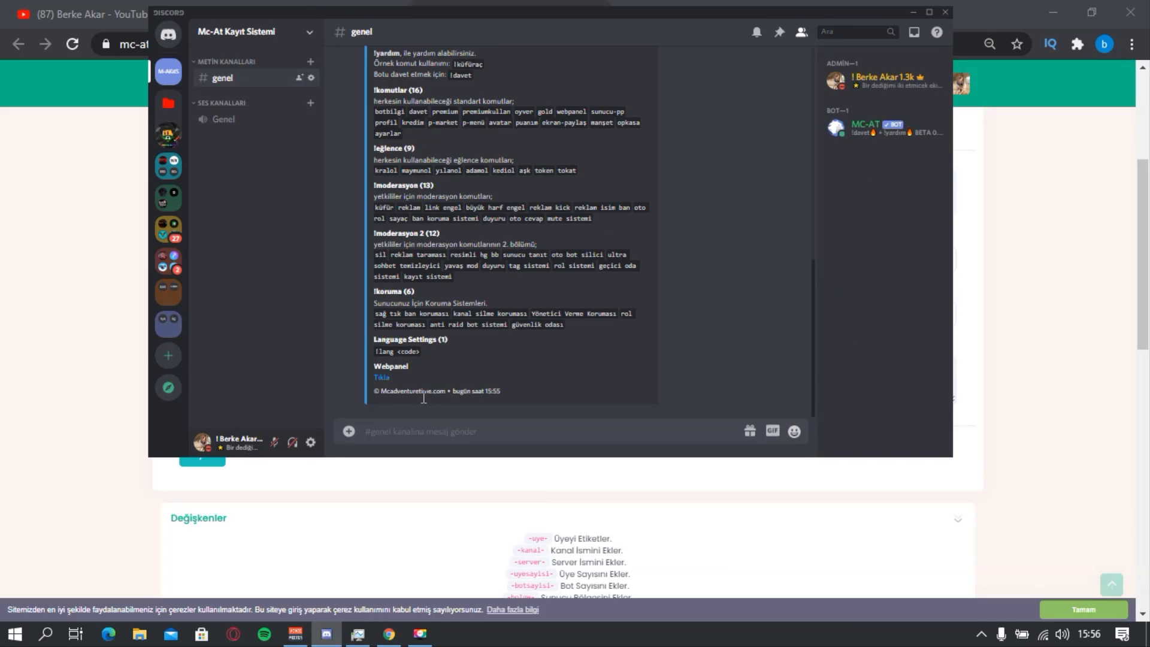
click(432, 436)
text(!otorol c)
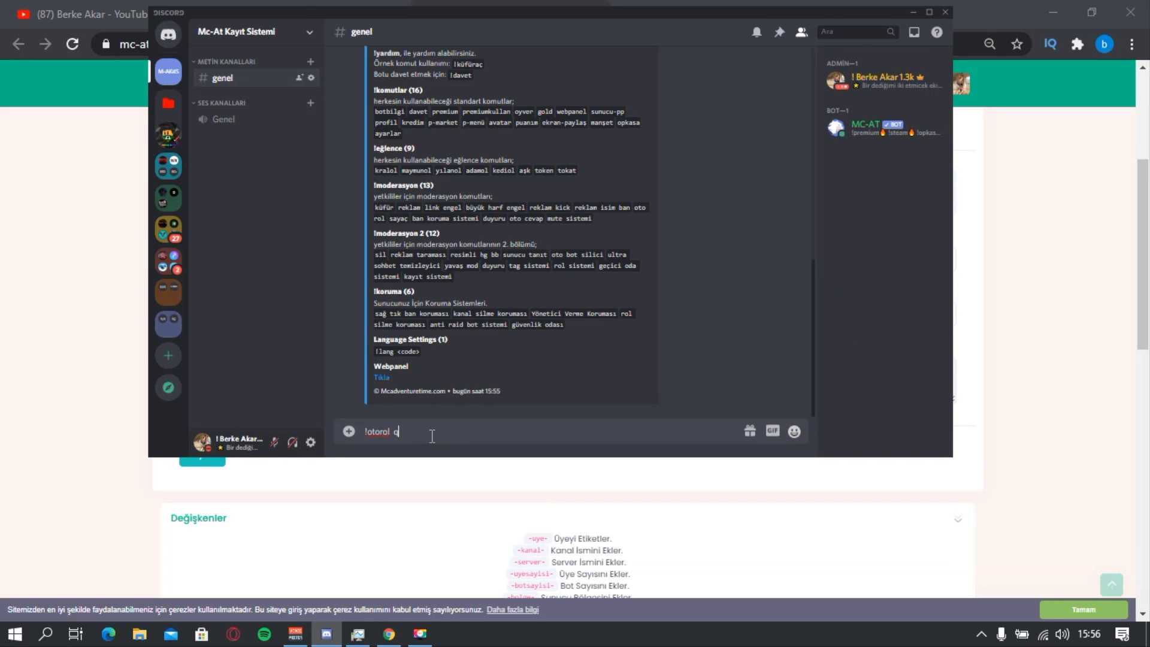
key(BackSpace)
text(@ka)
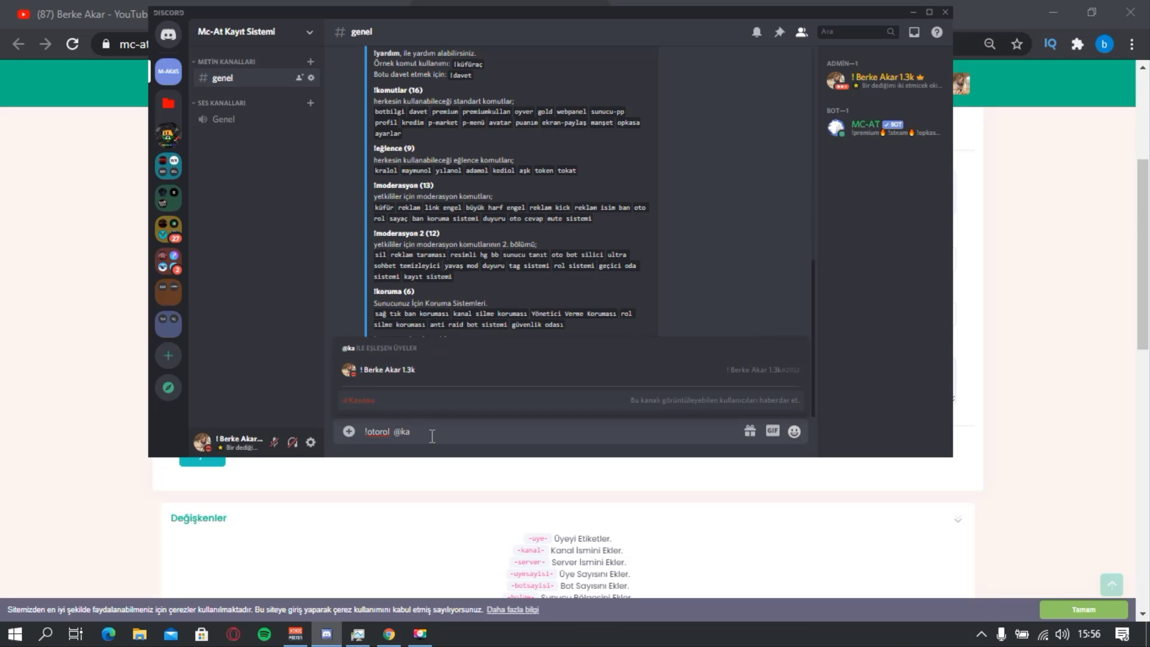
key(Down)
key(Return)
key(Return)
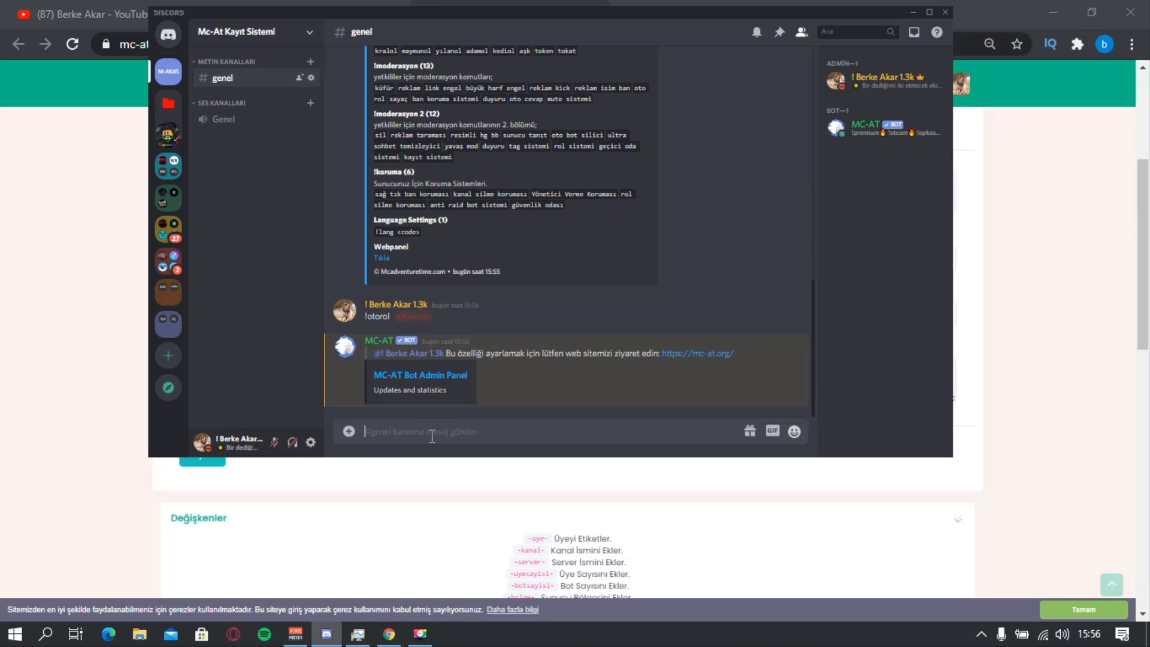
drag(359, 14, 829, 77)
key(alt+Tab)
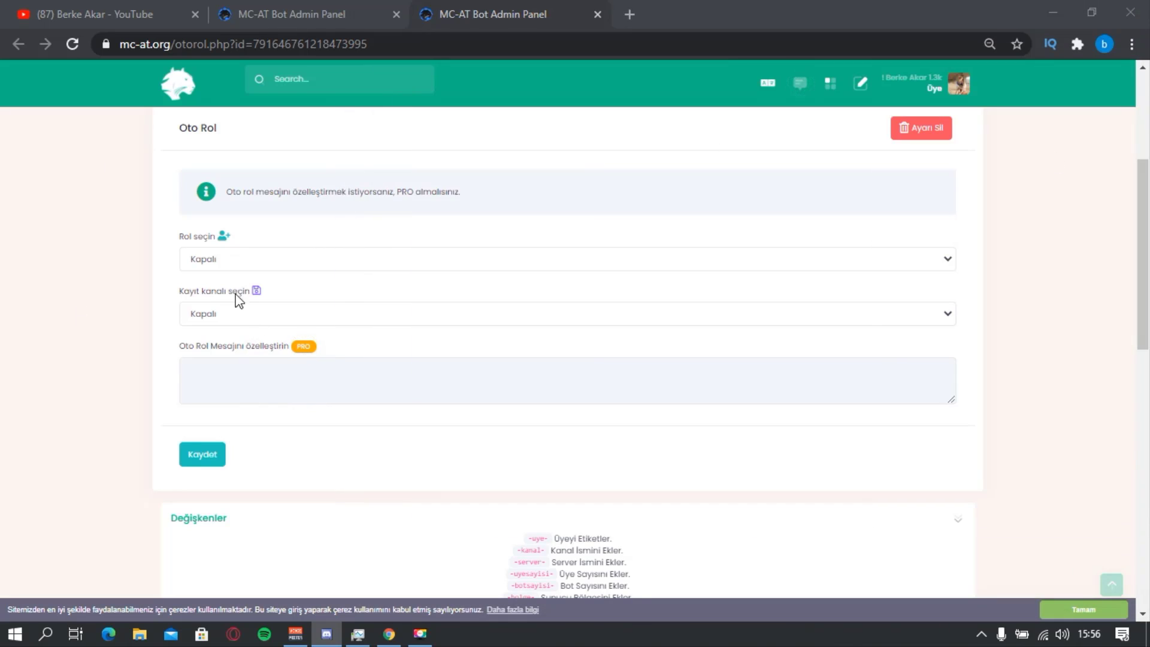
click(235, 264)
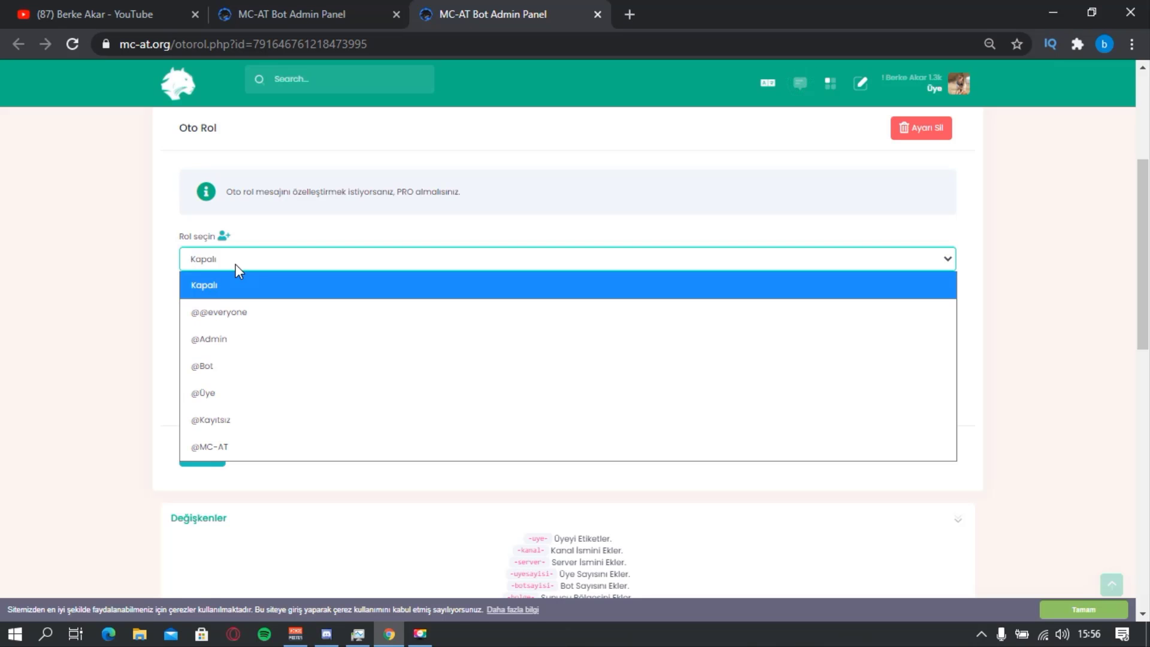
click(238, 421)
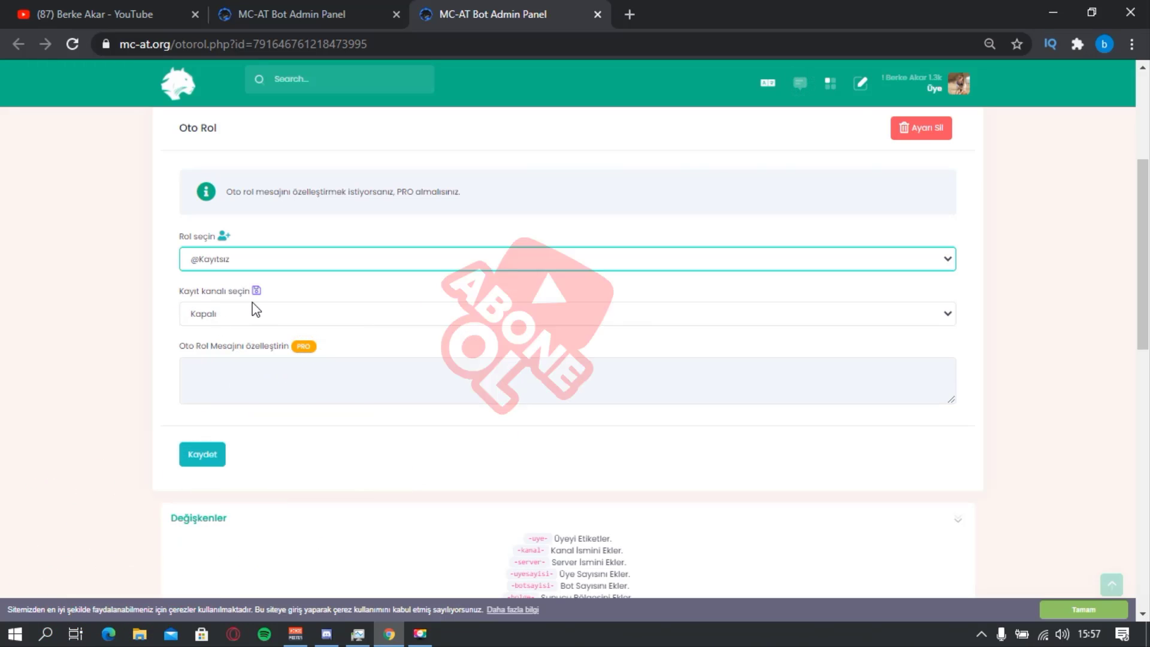
Step: Switch to Discord and create a text channel named log in the Mc-At Kayıt Sistemi server
key(alt+Tab)
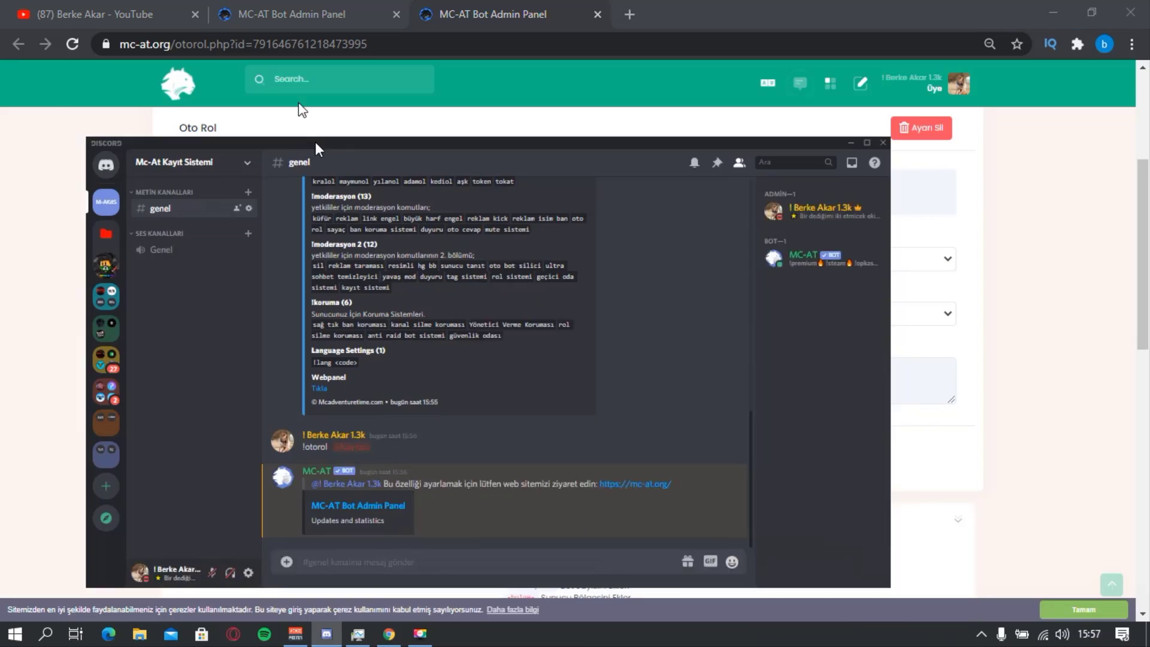
drag(317, 148, 362, 91)
right_click(236, 260)
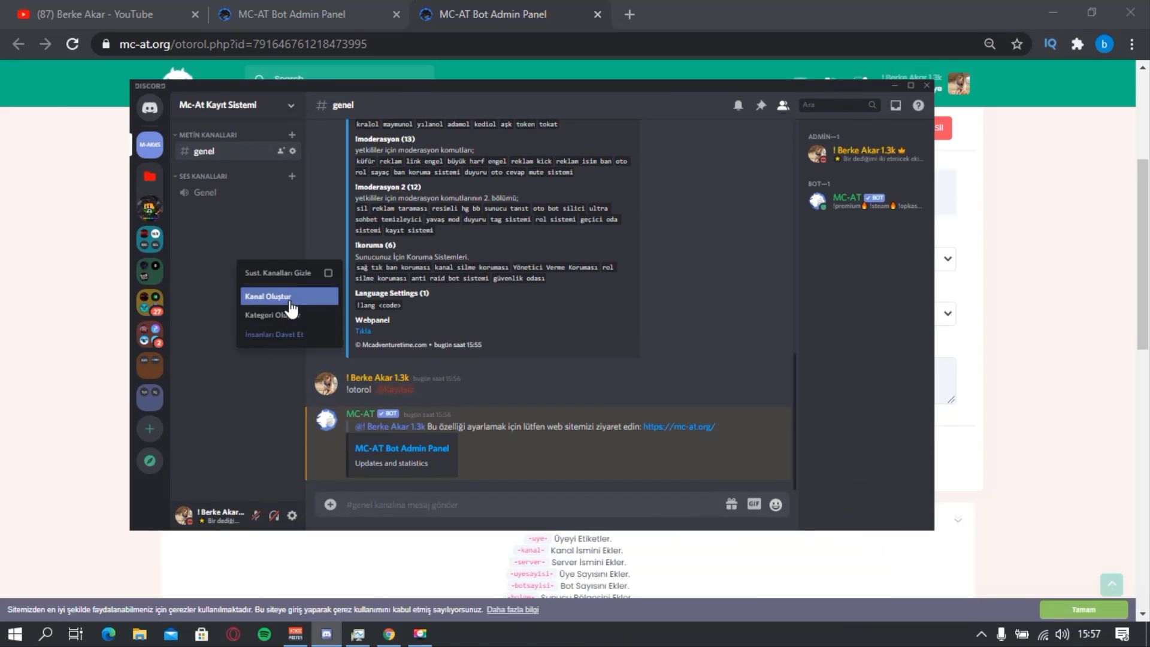
click(290, 297)
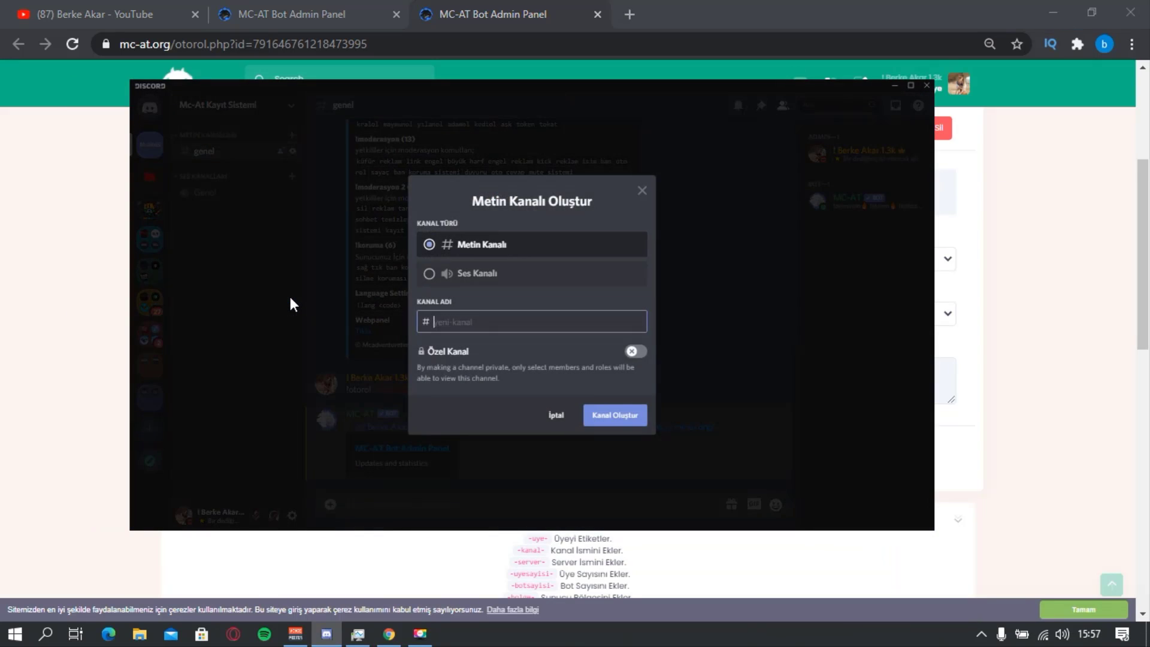
text(log)
key(Return)
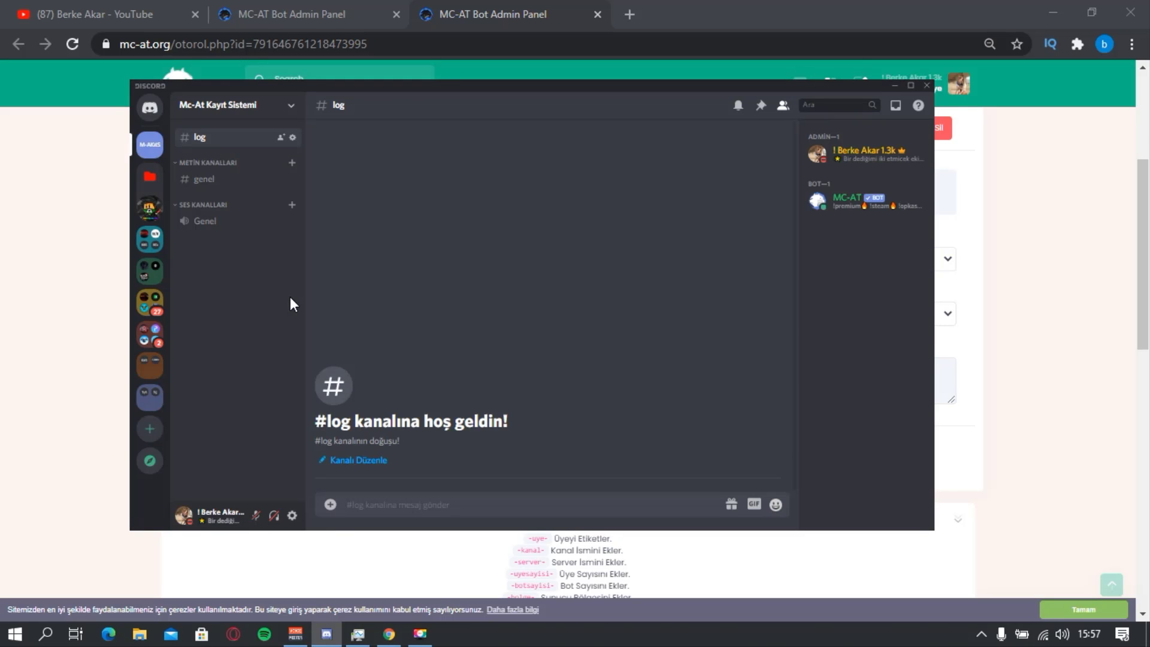
drag(286, 88, 647, 118)
Step: Set the Oto Rol record channel to #genel in the browser and check the server's channel list in Discord
click(250, 313)
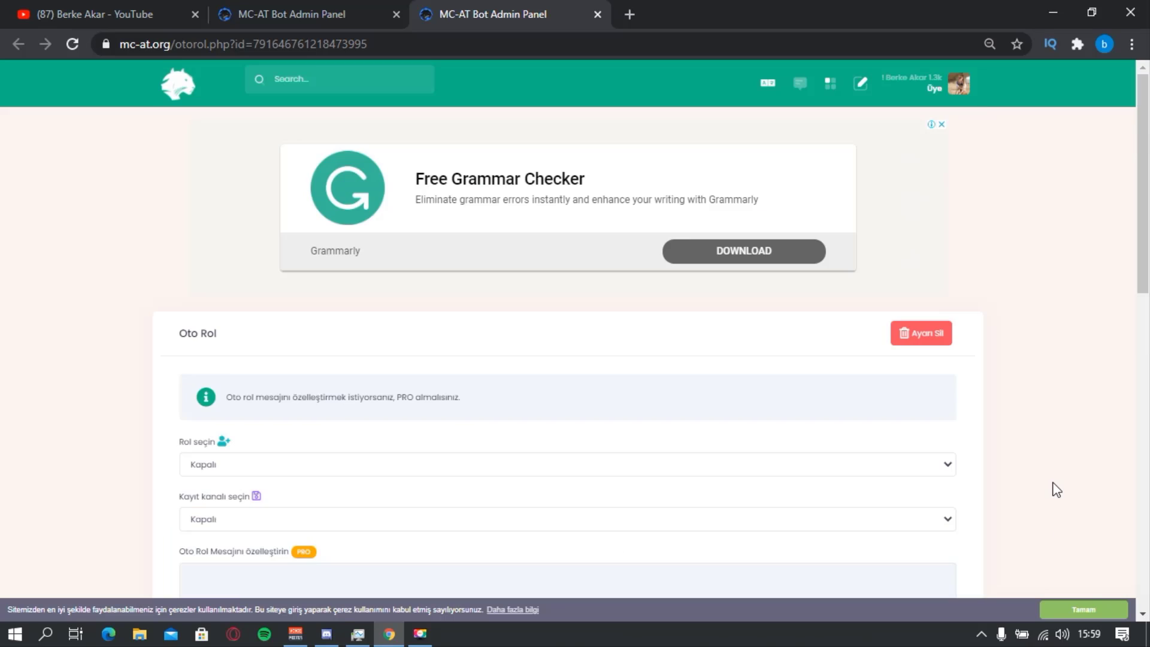
scroll(971, 450, down, 2)
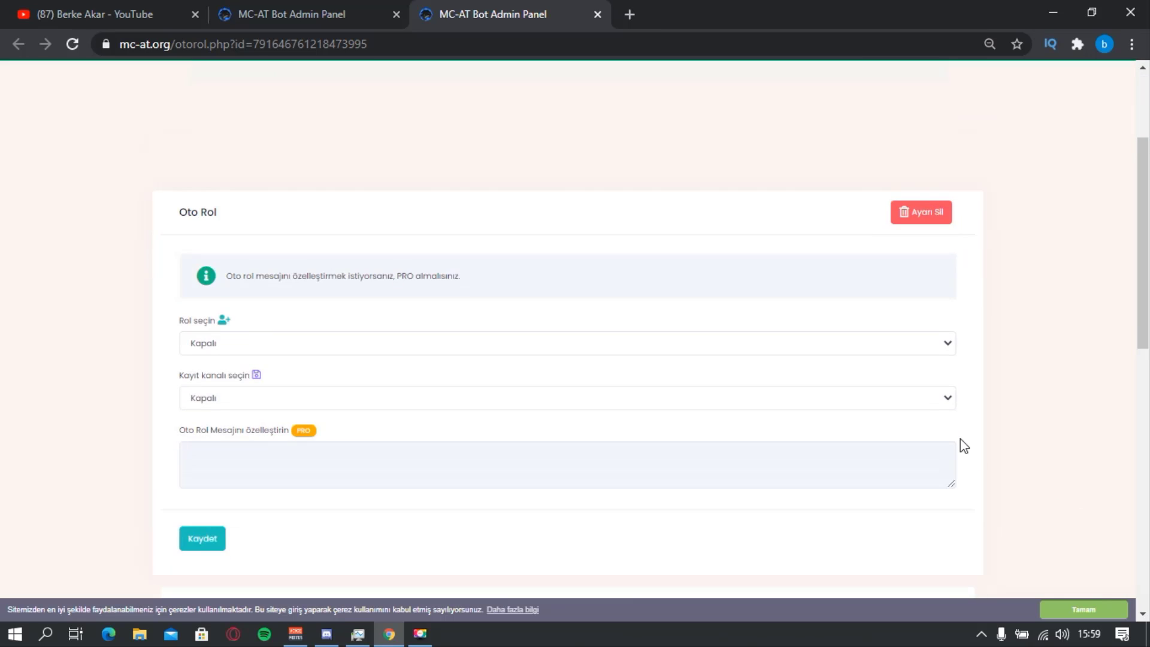
click(269, 397)
click(270, 397)
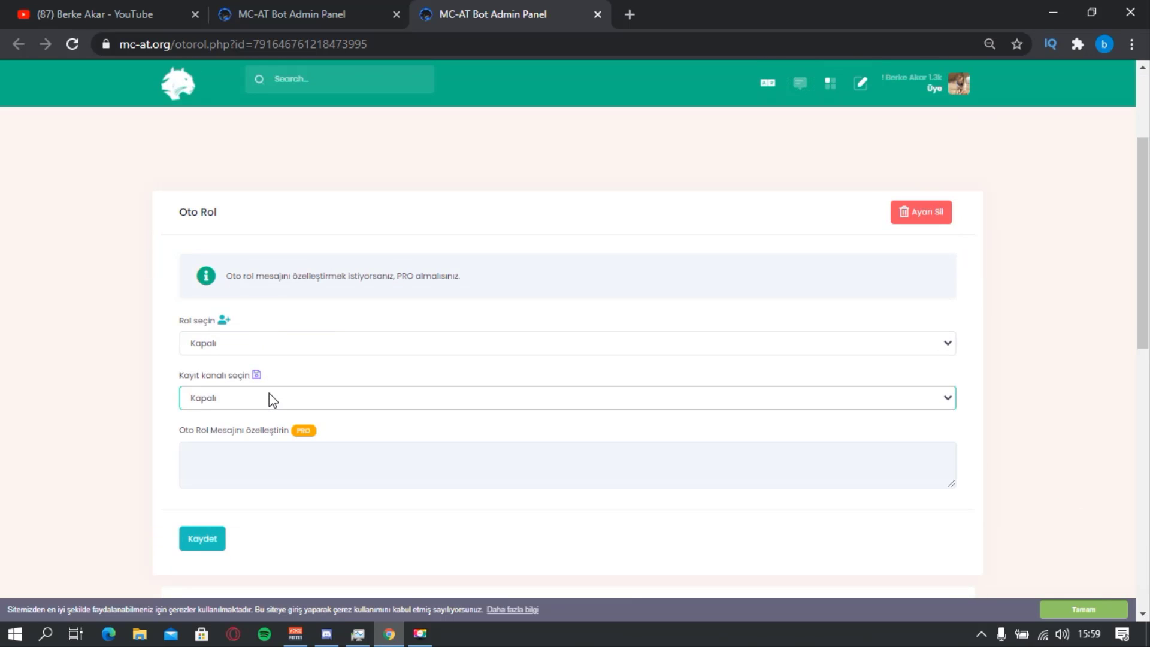
click(270, 397)
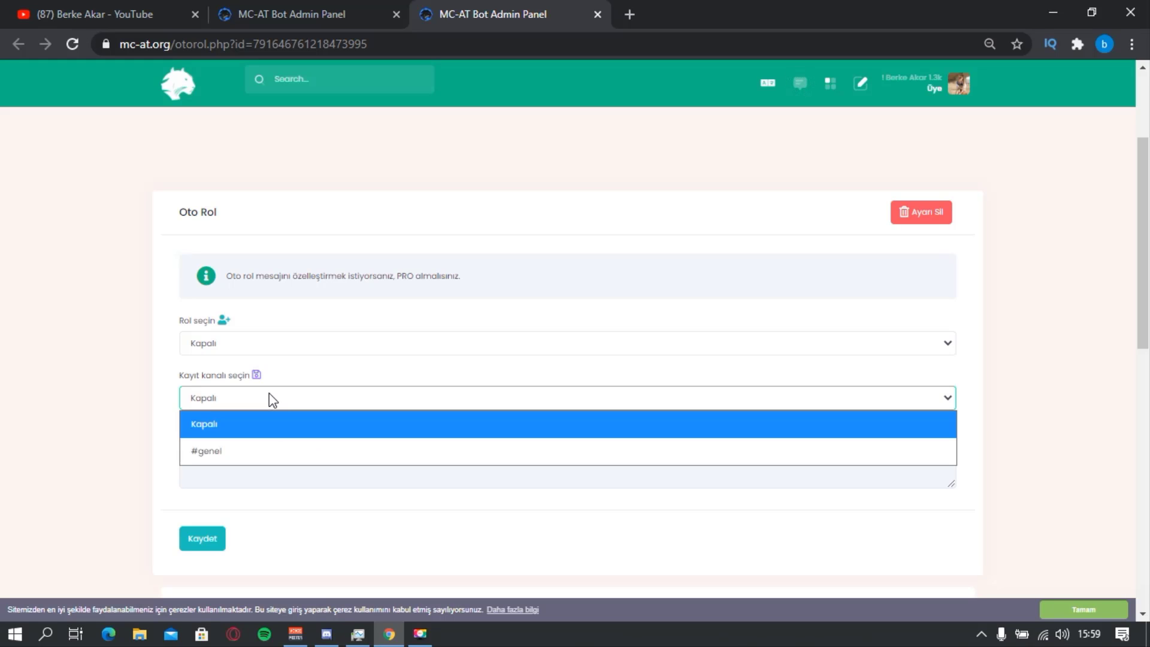
click(240, 451)
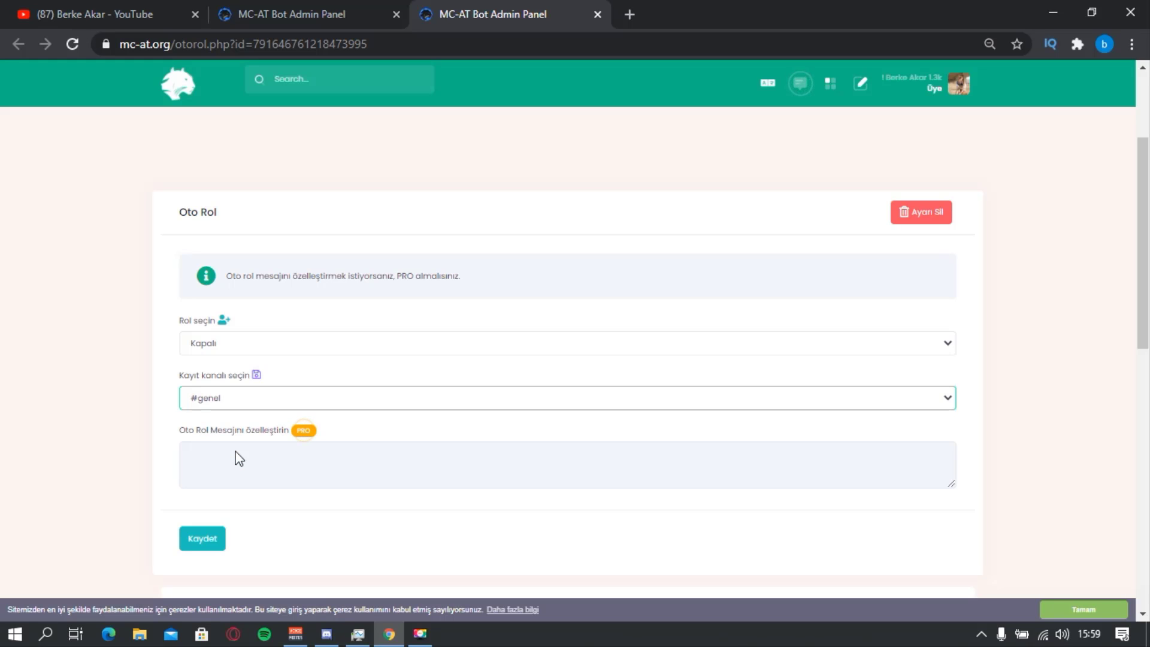
drag(1149, 124, 587, 124)
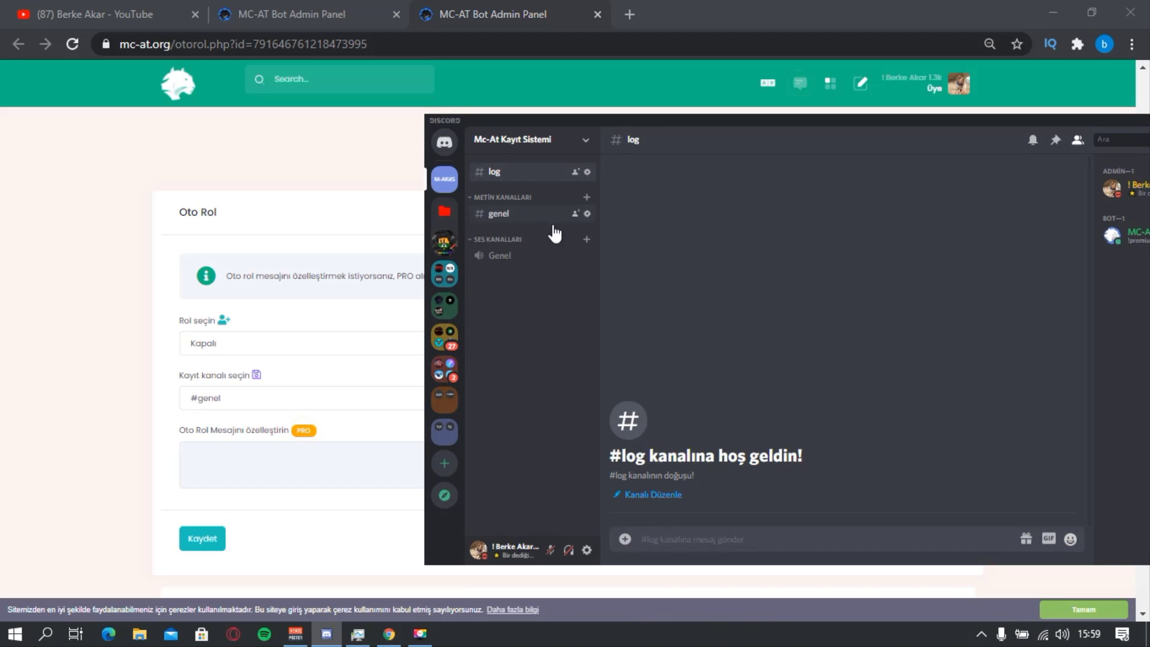
drag(509, 121, 1149, 124)
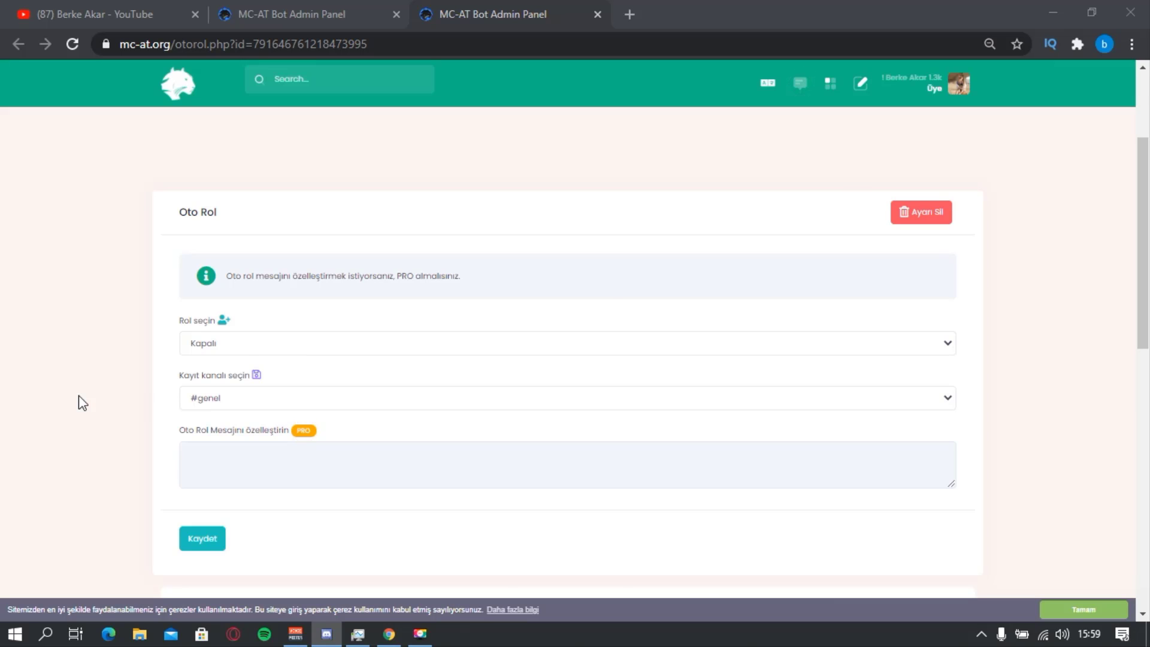
scroll(190, 249, down, 3)
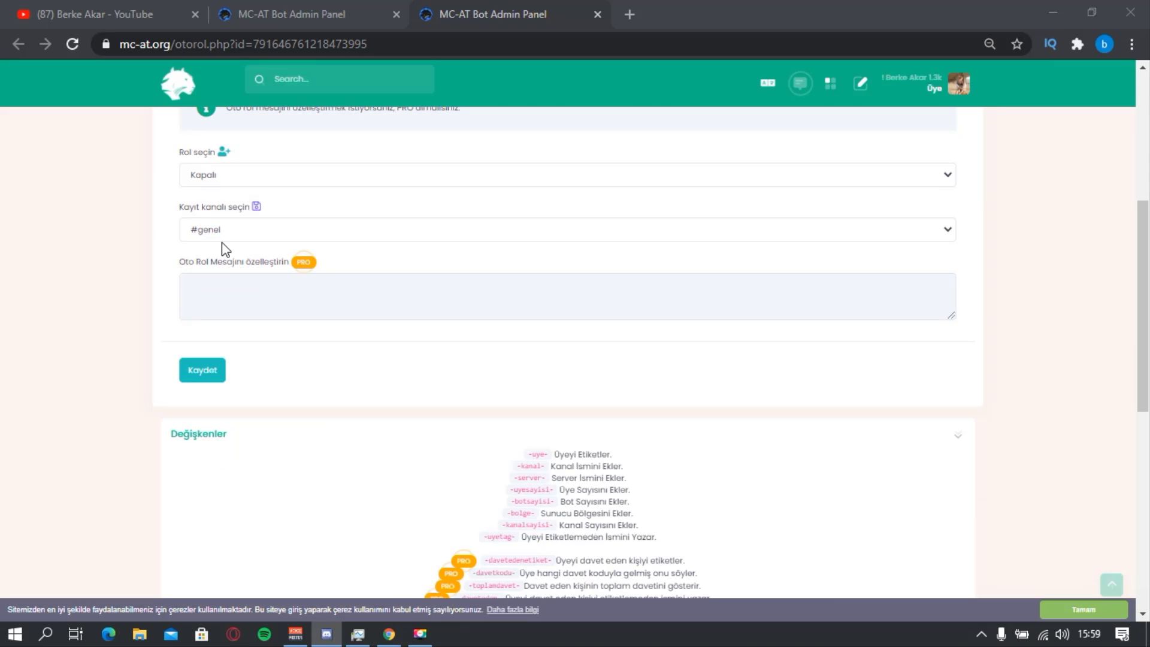
click(241, 167)
click(238, 340)
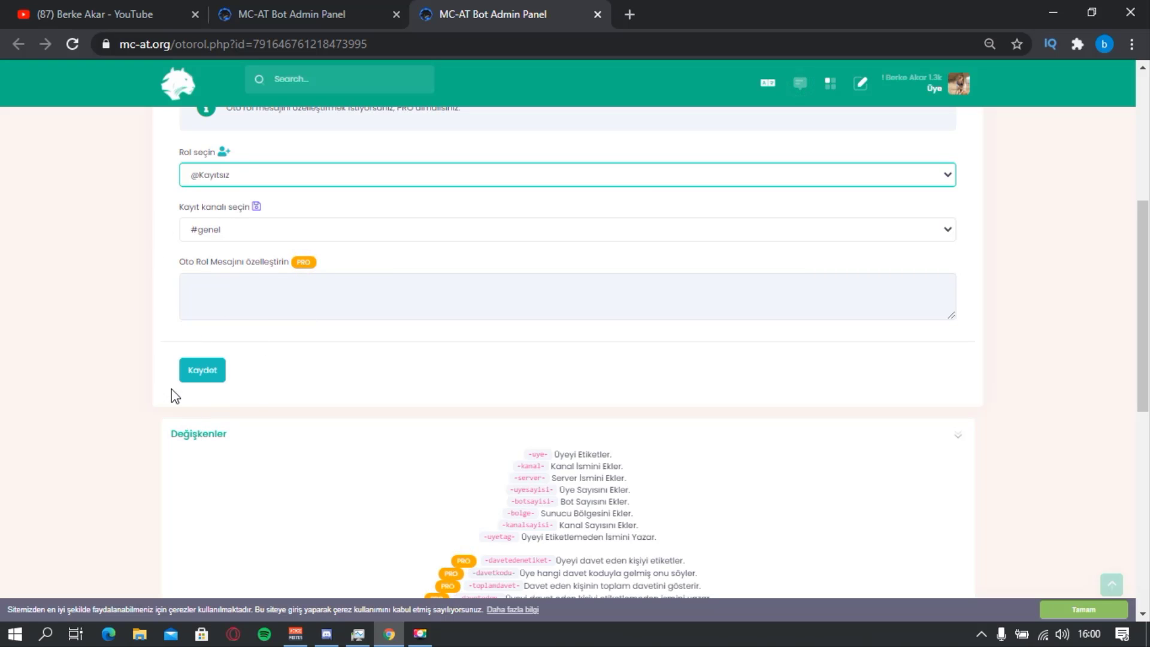
click(199, 374)
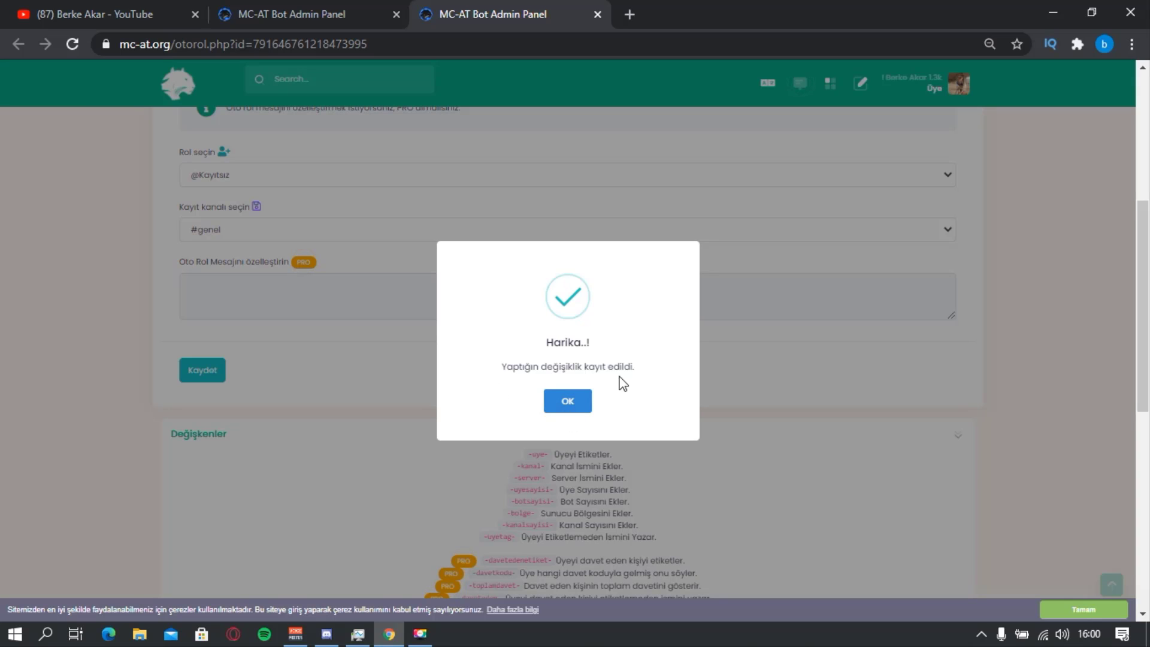
click(567, 398)
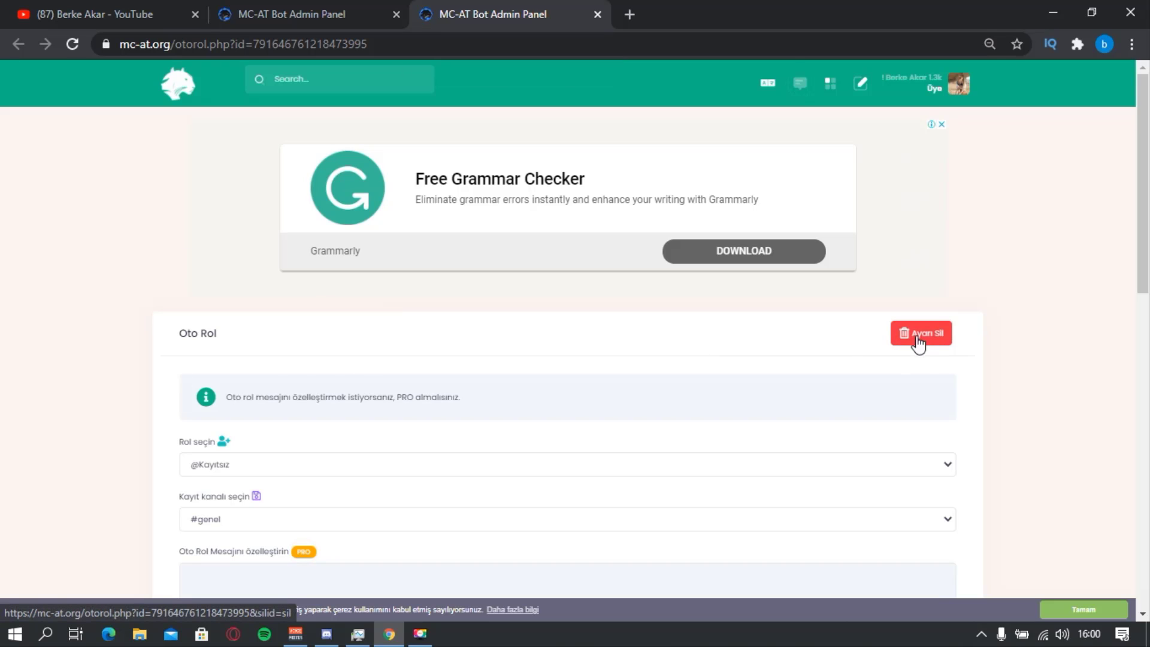
Step: Close the Oto Rol page and open the Kayıt Sistemi settings from the moderation modules
middle_click(520, 9)
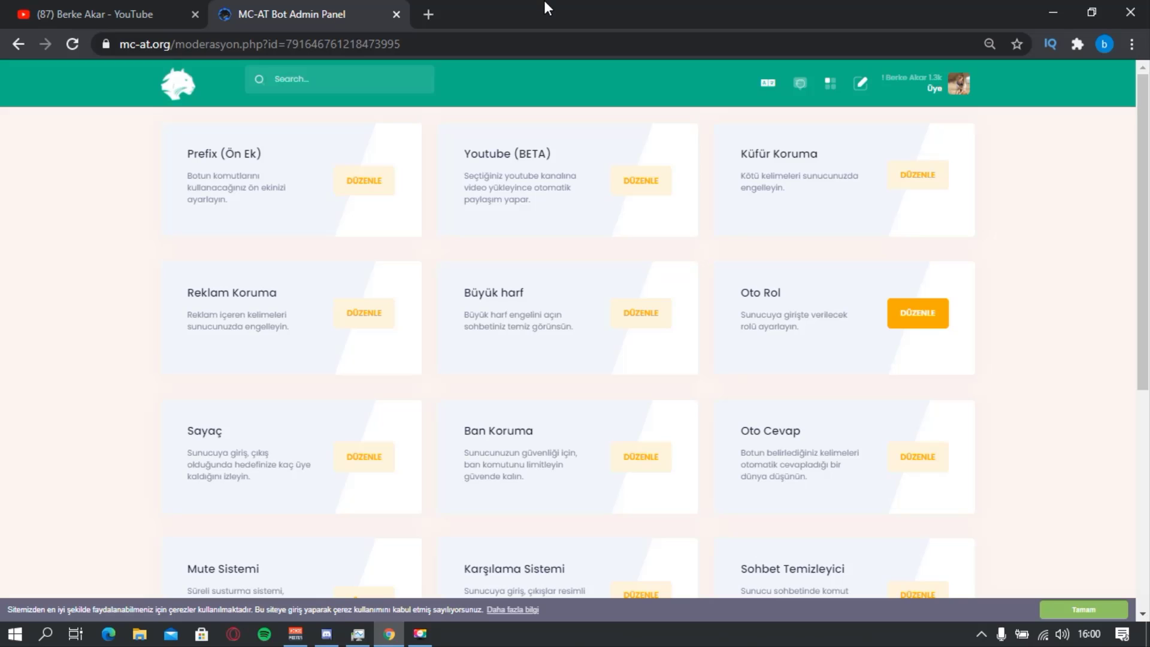
scroll(584, 170, down, 2)
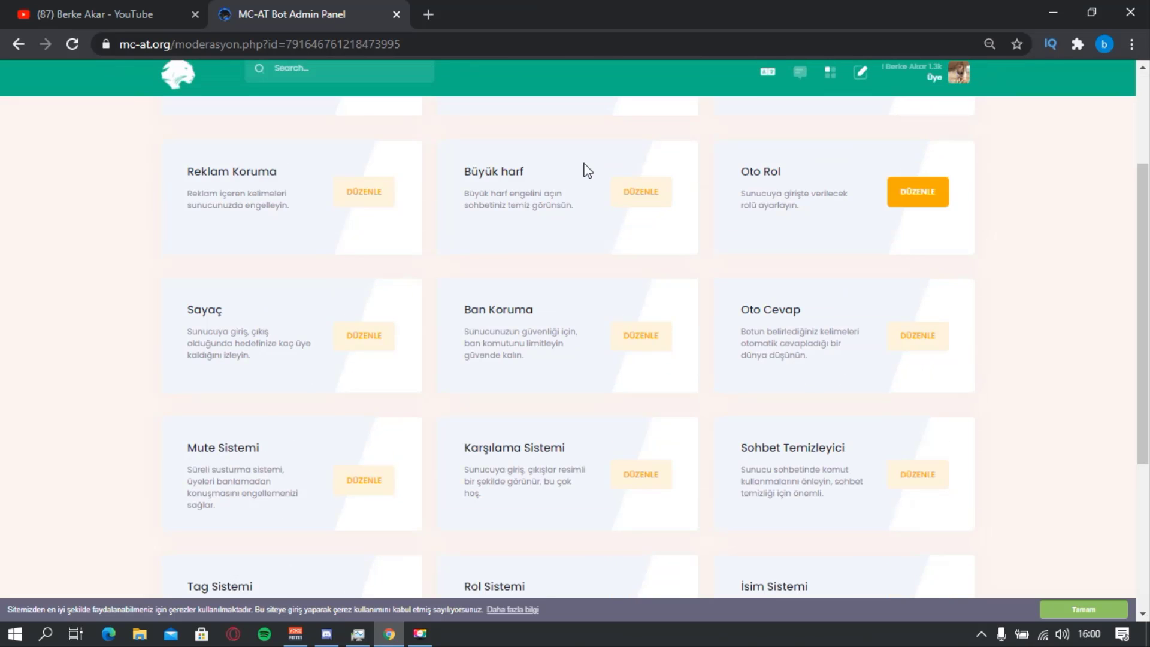
scroll(102, 246, down, 4)
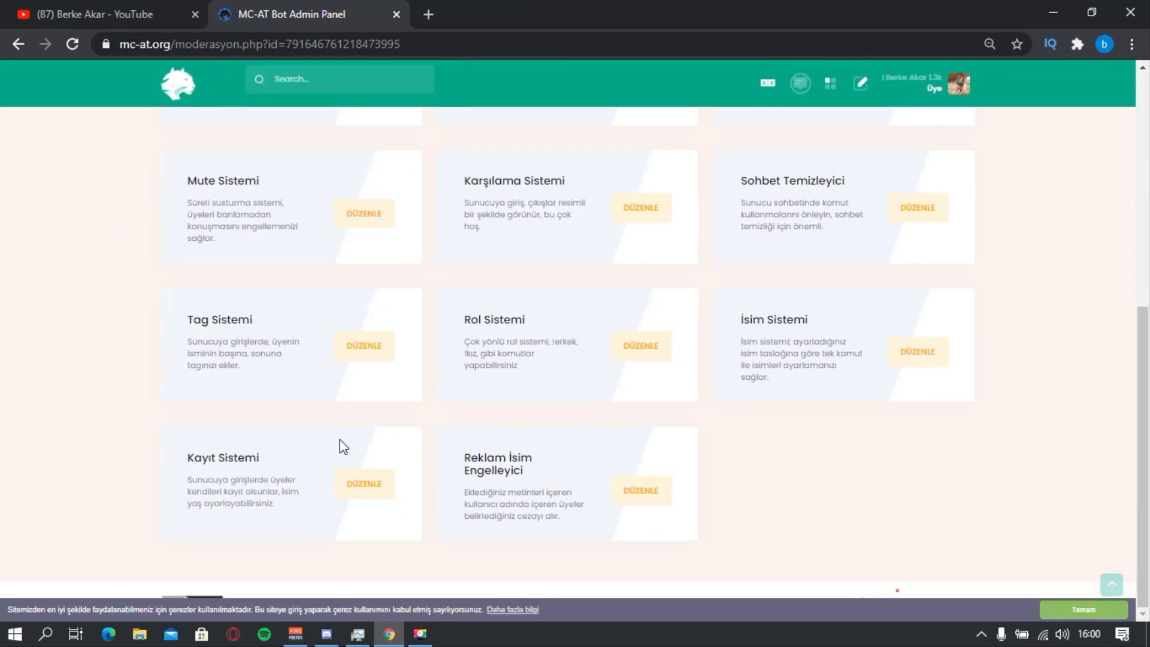
click(362, 485)
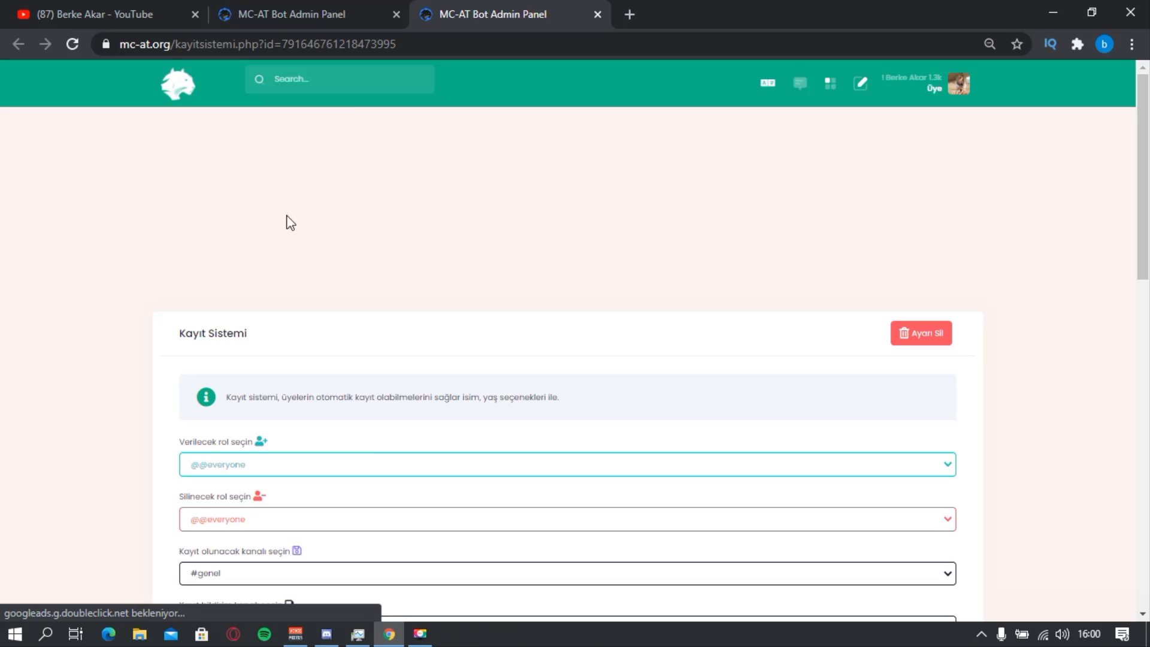
scroll(354, 243, down, 3)
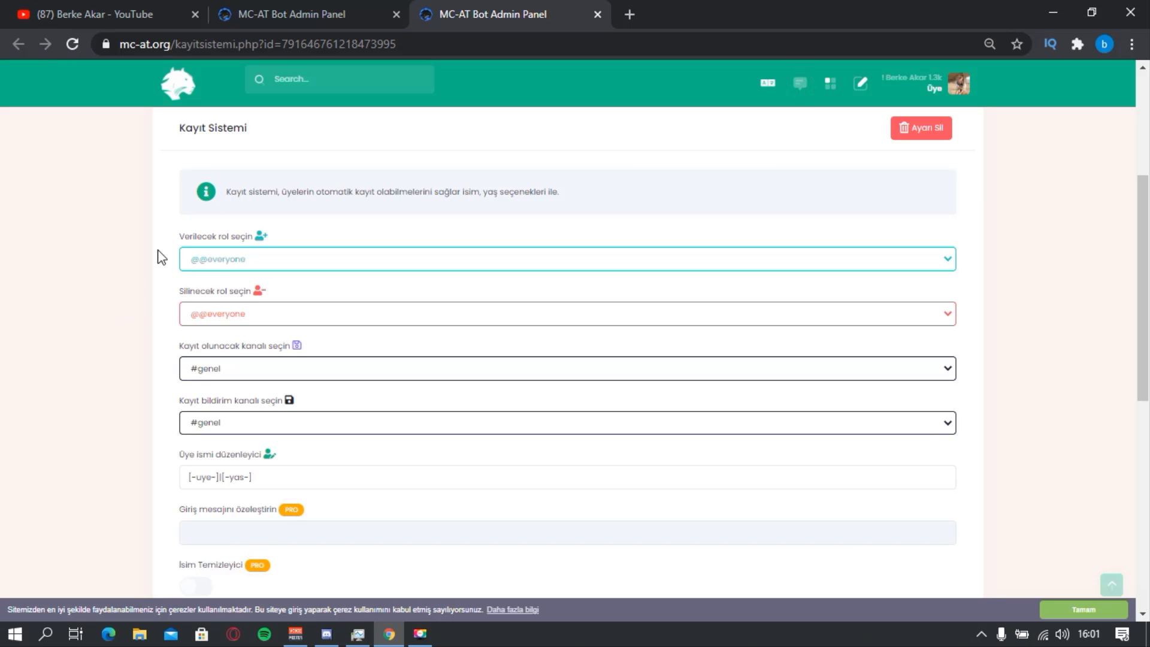
click(213, 259)
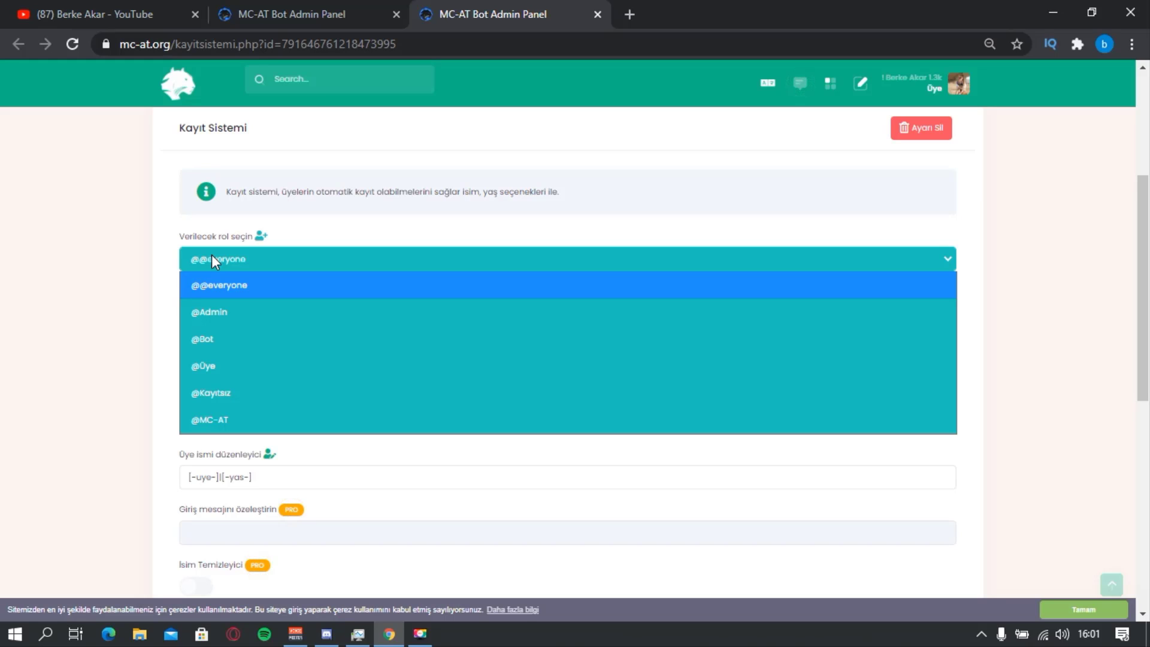
click(253, 362)
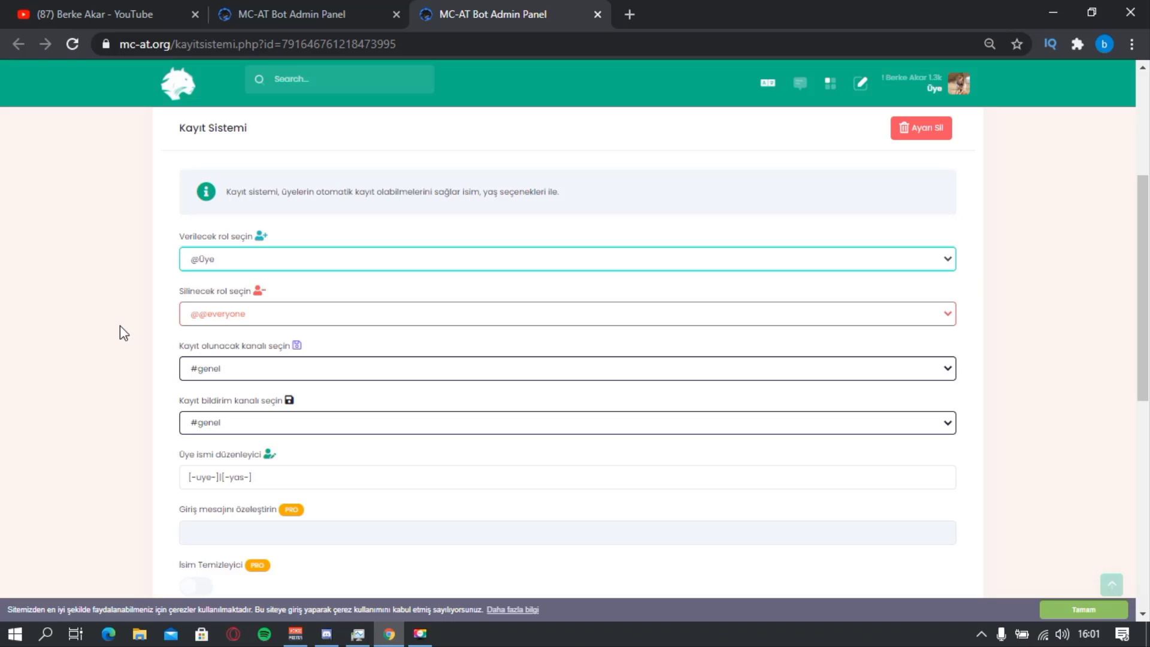
click(233, 323)
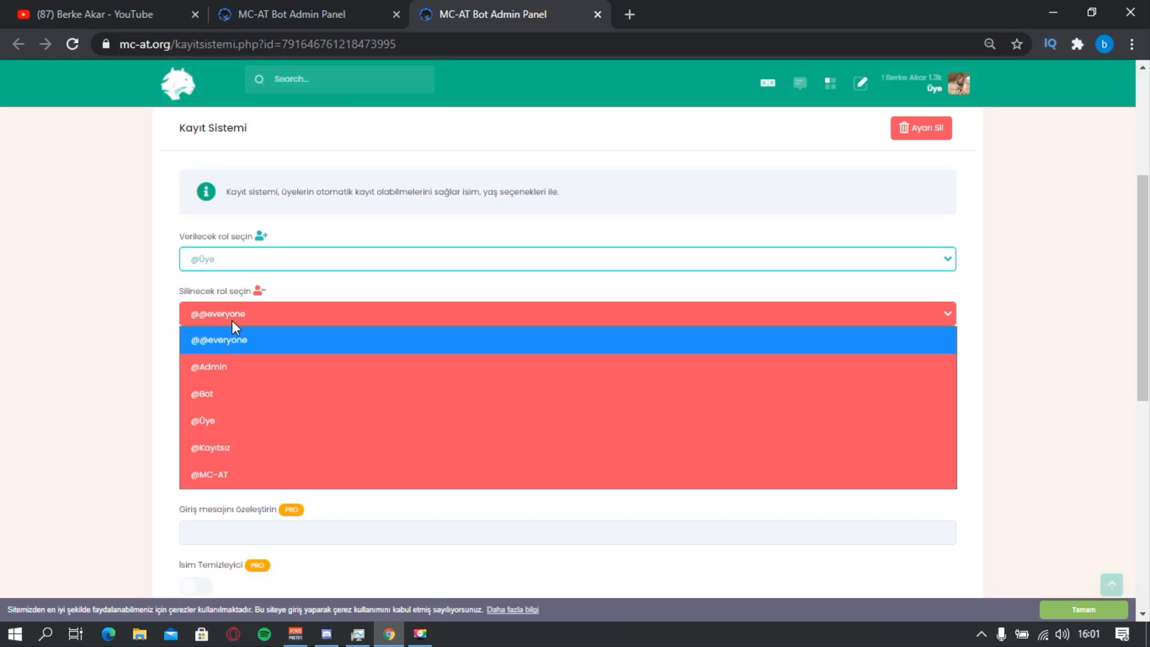
click(246, 449)
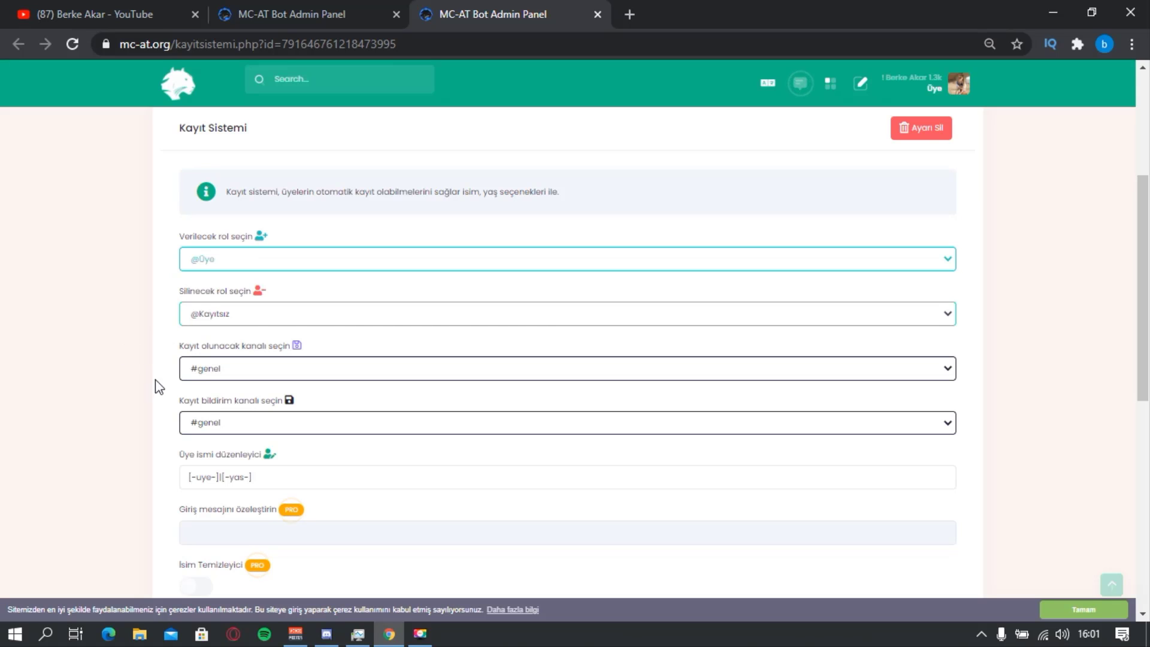
Step: Choose #genel as both the registration channel and the registration notification channel
click(227, 368)
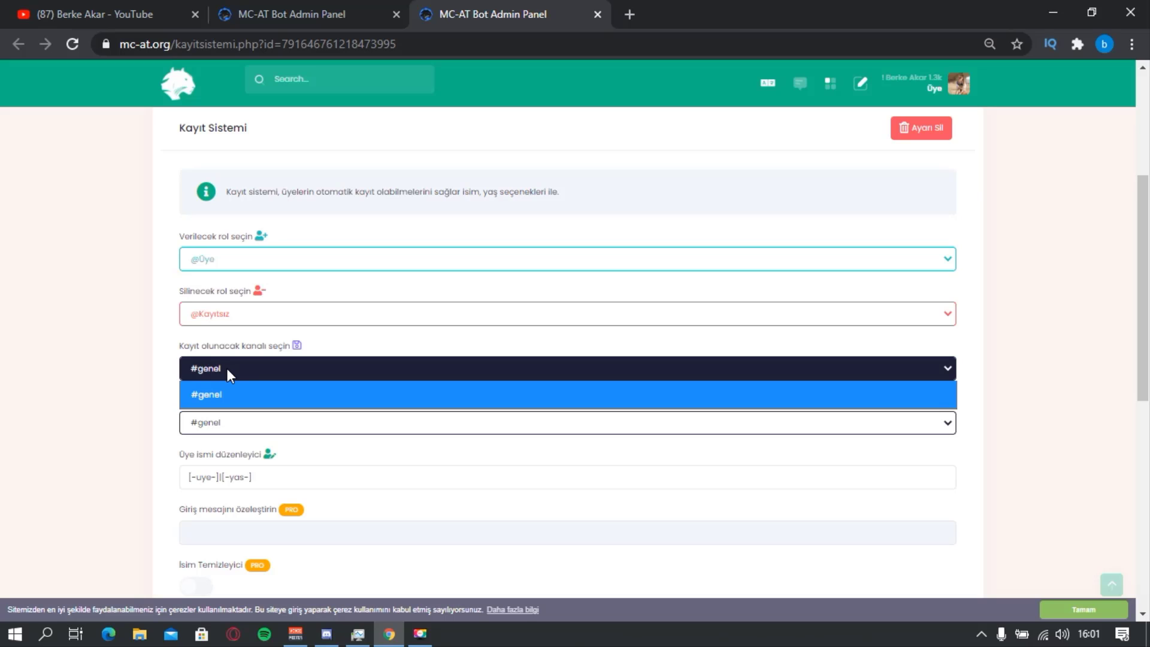
click(202, 394)
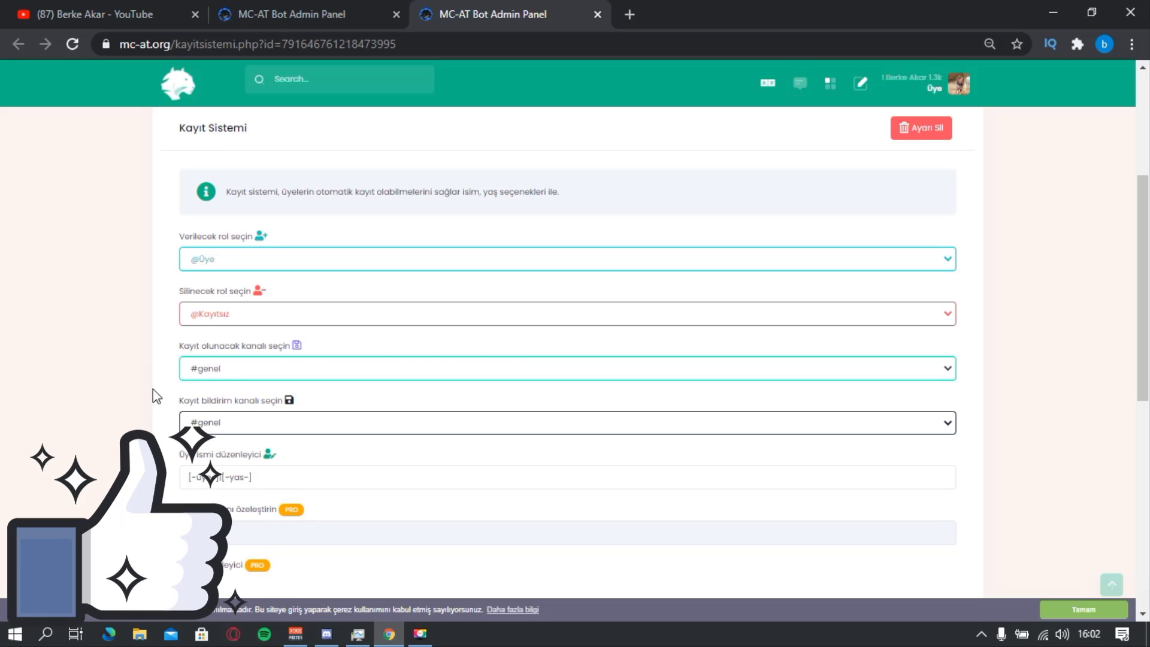
click(204, 422)
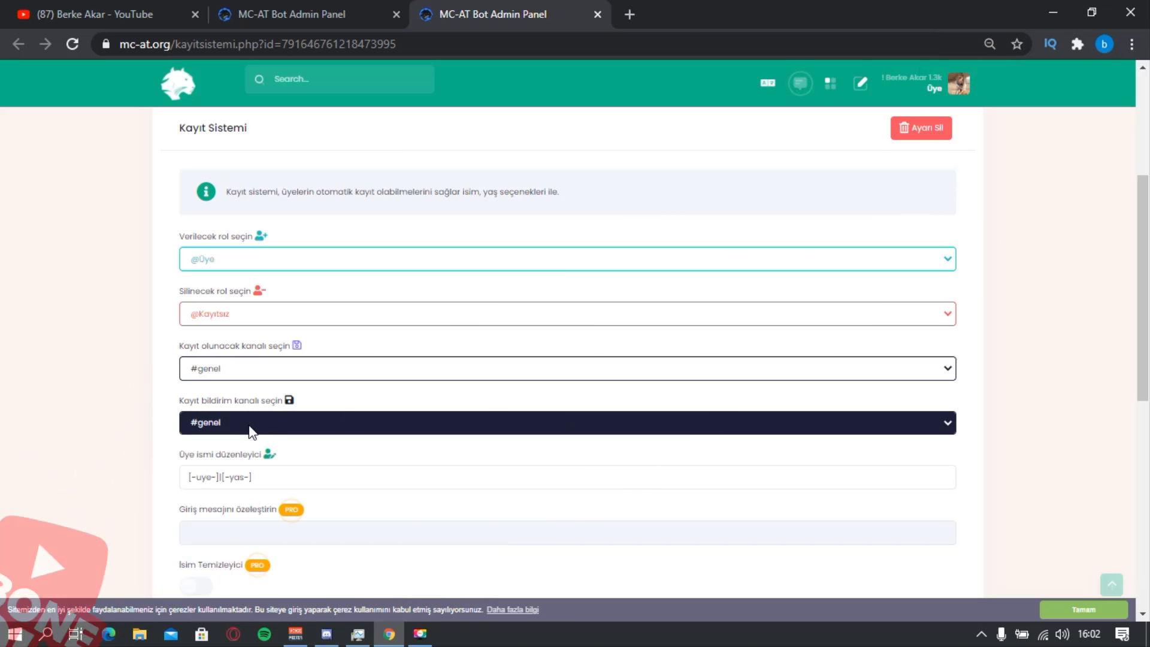
click(203, 449)
Step: Add **** before and after the existing name and age placeholders in the member name format
scroll(130, 344, down, 3)
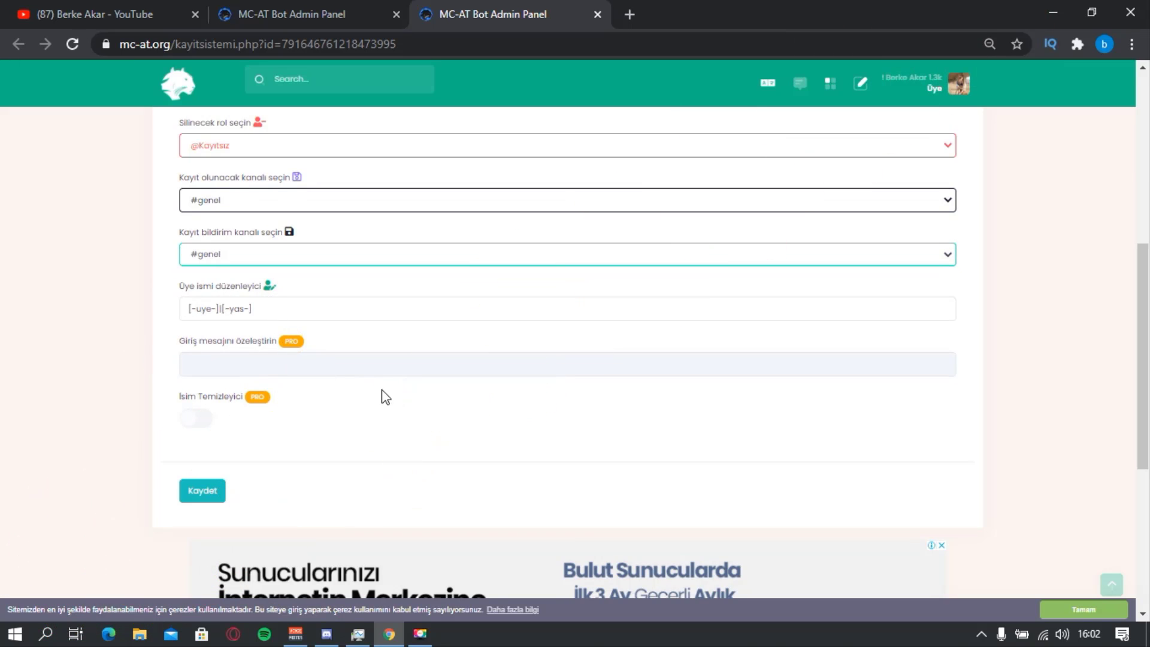
drag(286, 308, 160, 313)
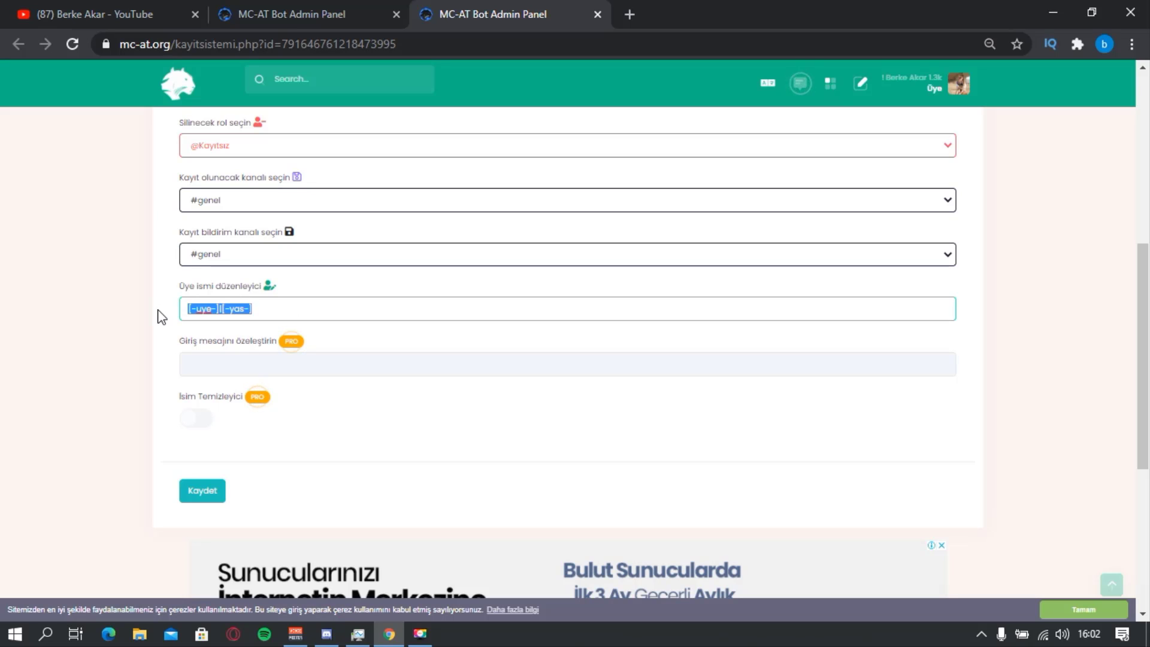
key(Left)
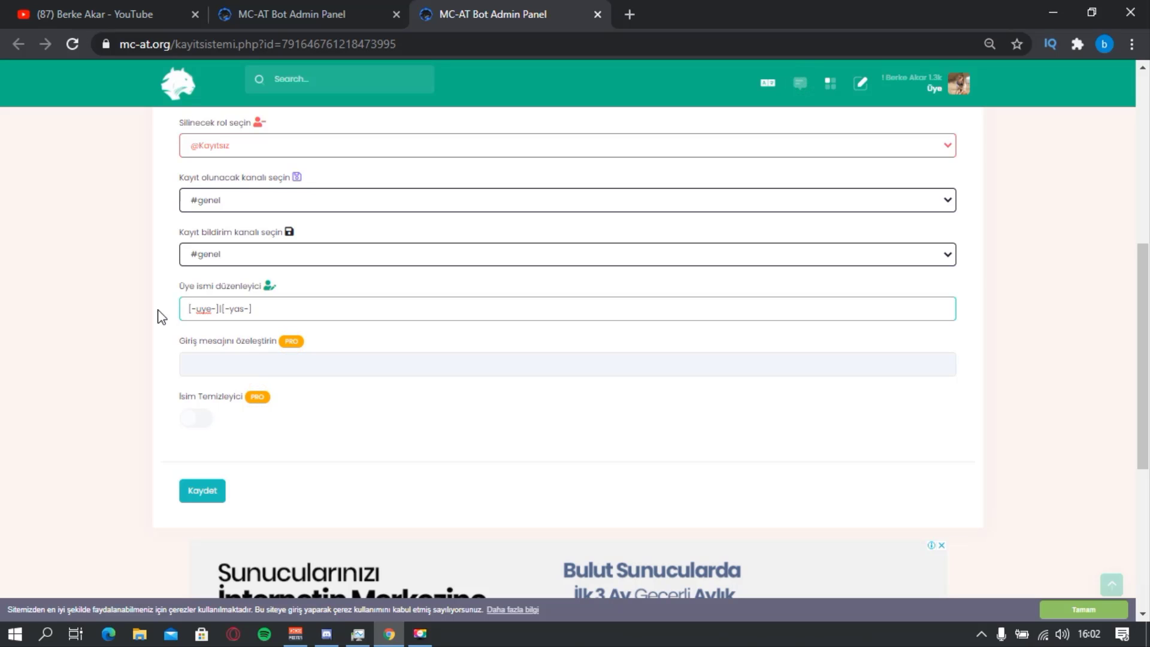
text(****)
click(328, 312)
text(****)
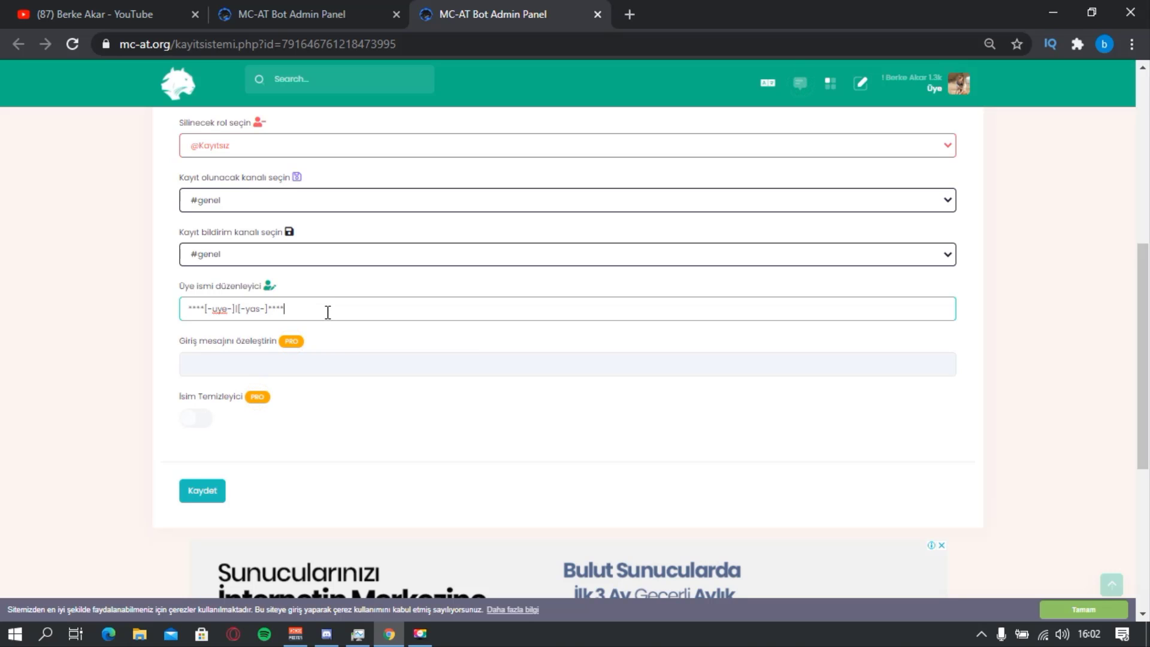
drag(205, 309, 141, 308)
click(216, 308)
click(66, 304)
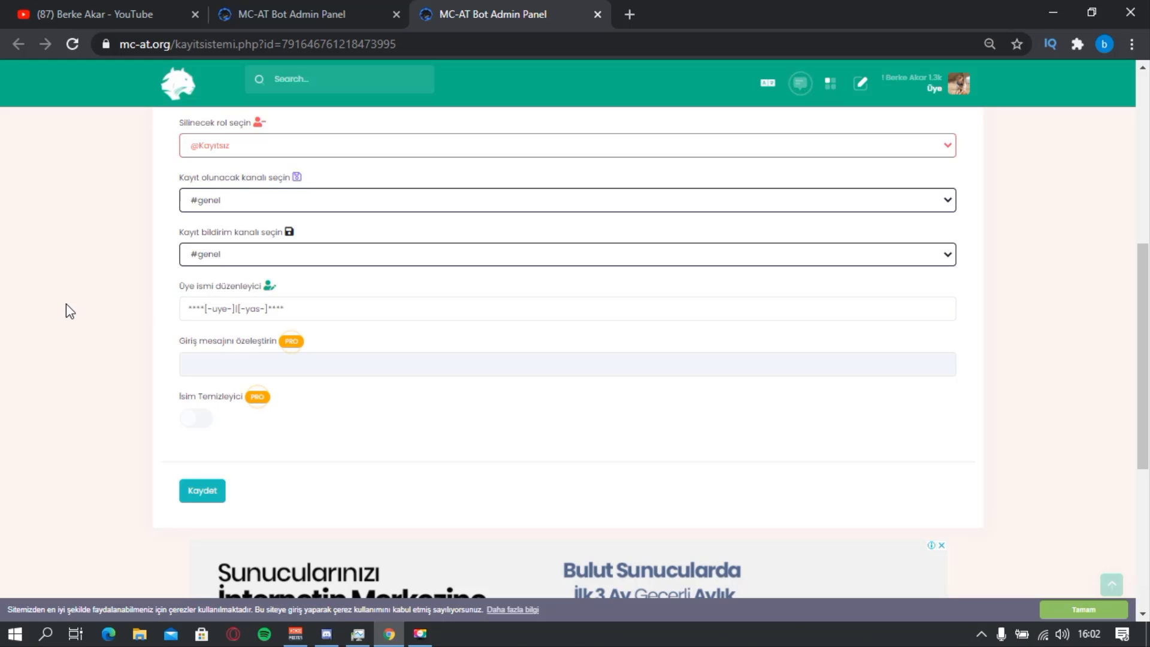
Step: Save the Kayıt Sistemi settings and dismiss the confirmation
scroll(72, 304, up, 2)
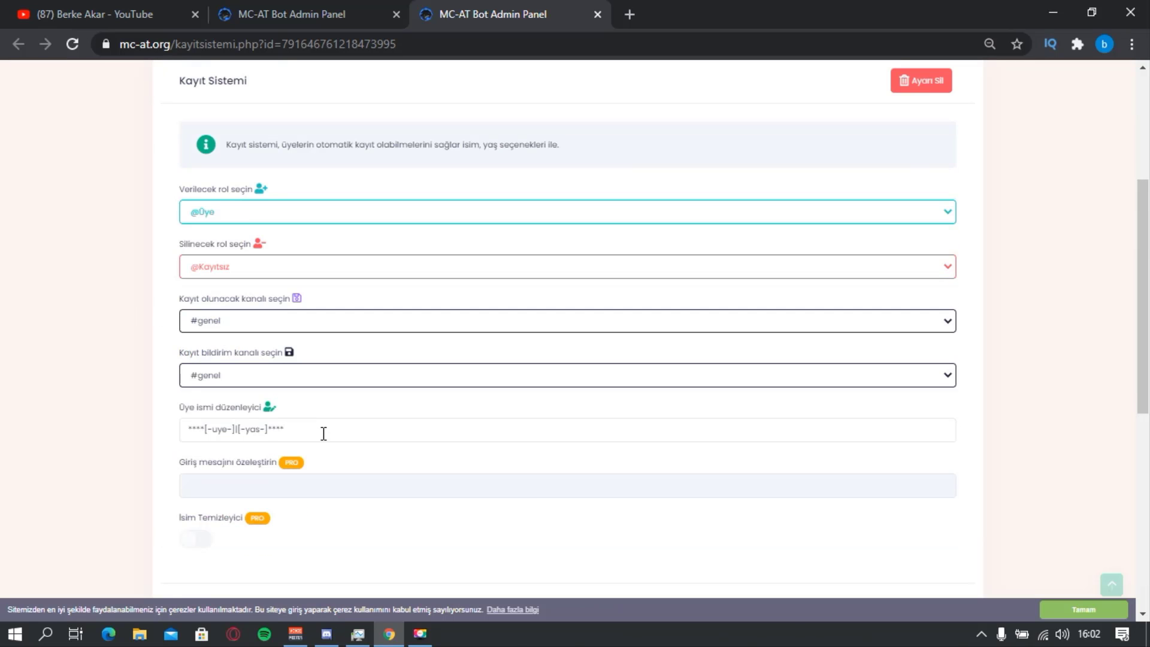
drag(324, 433, 149, 450)
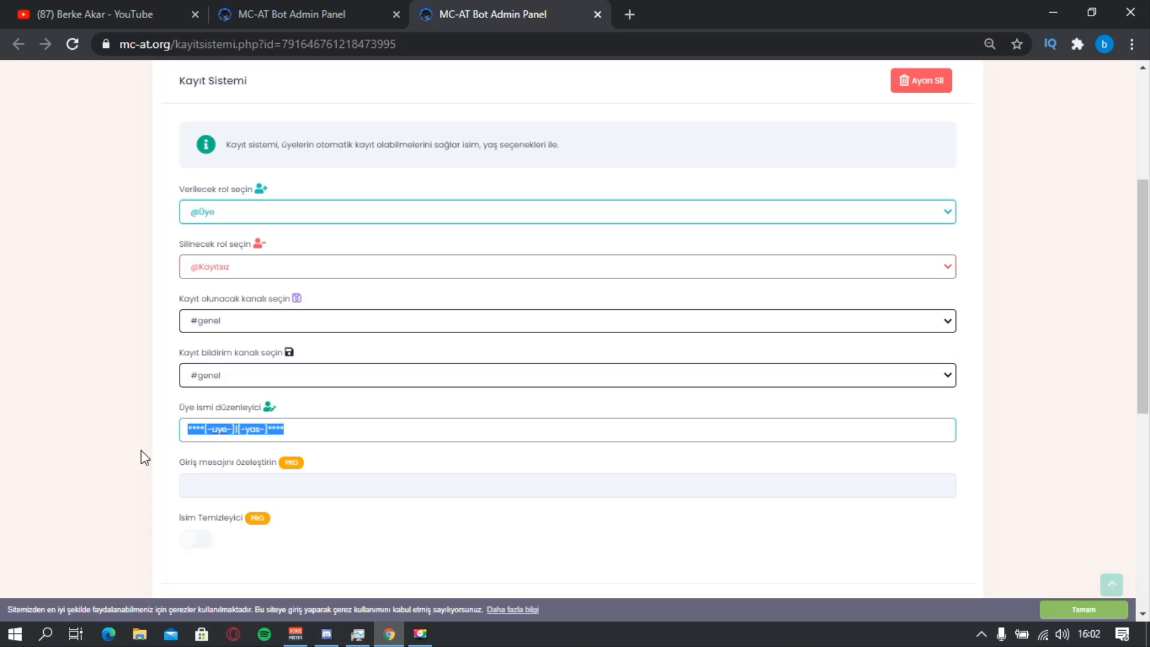
scroll(141, 451, down, 2)
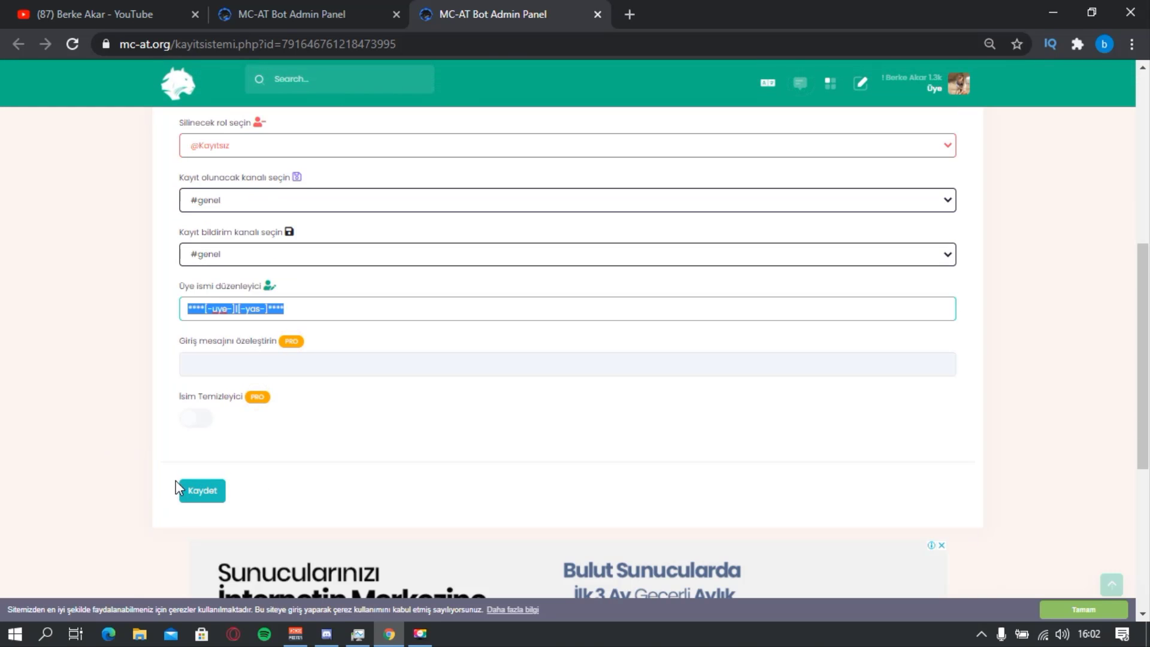
click(201, 491)
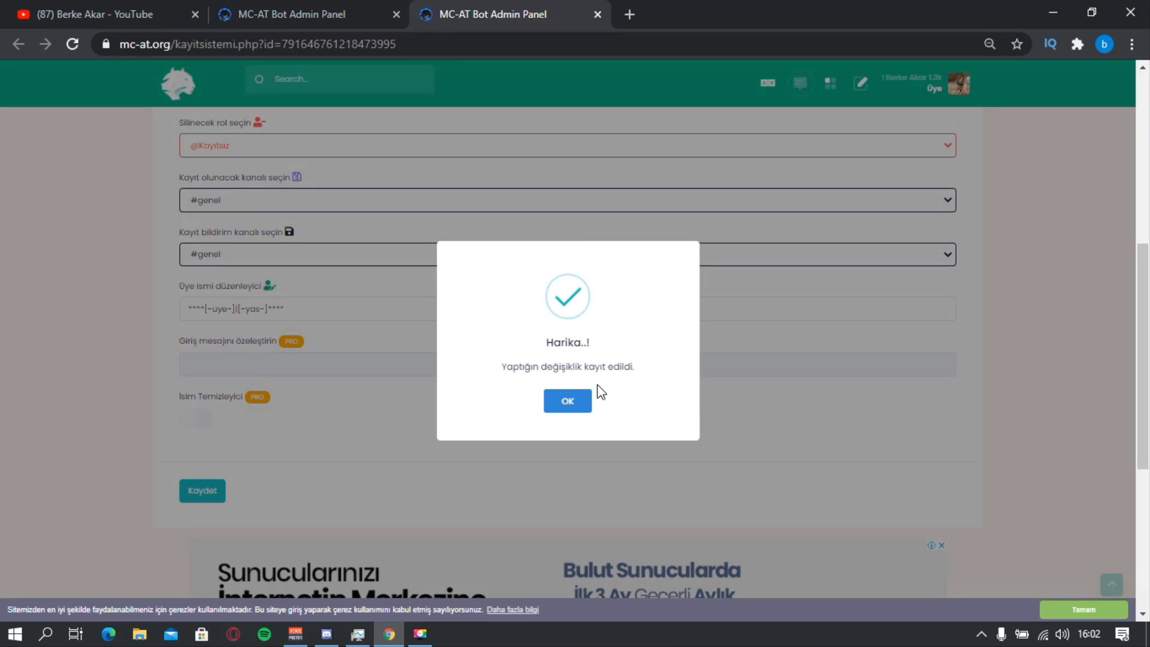
click(578, 402)
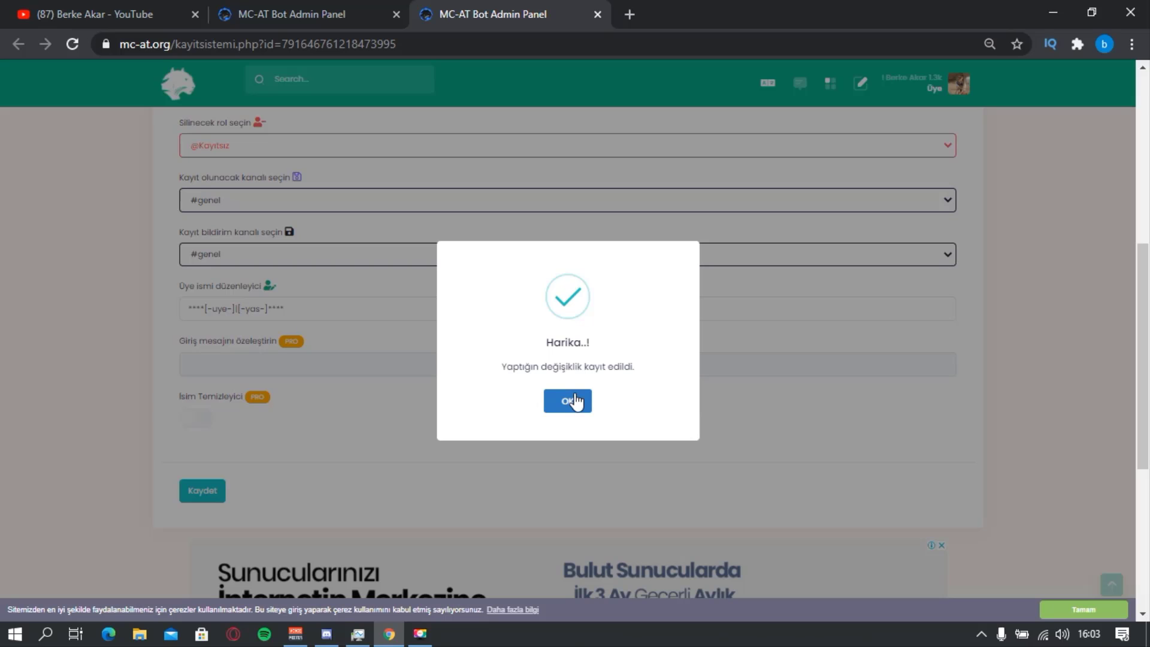
click(575, 401)
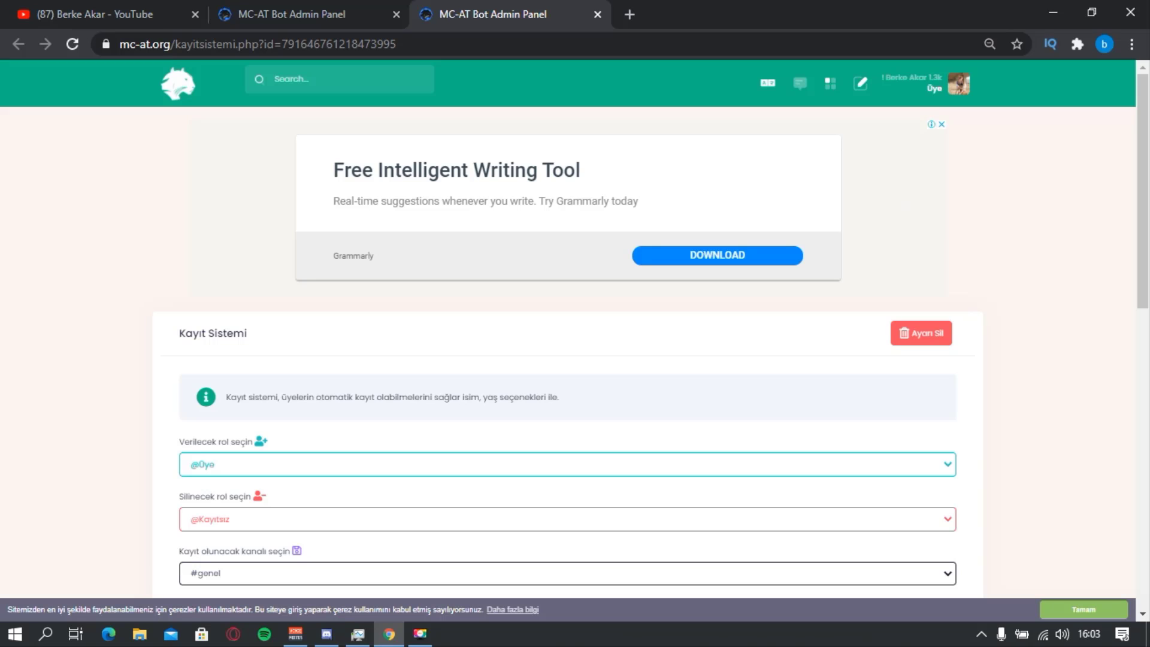
key(alt+Tab)
drag(916, 96, 411, 13)
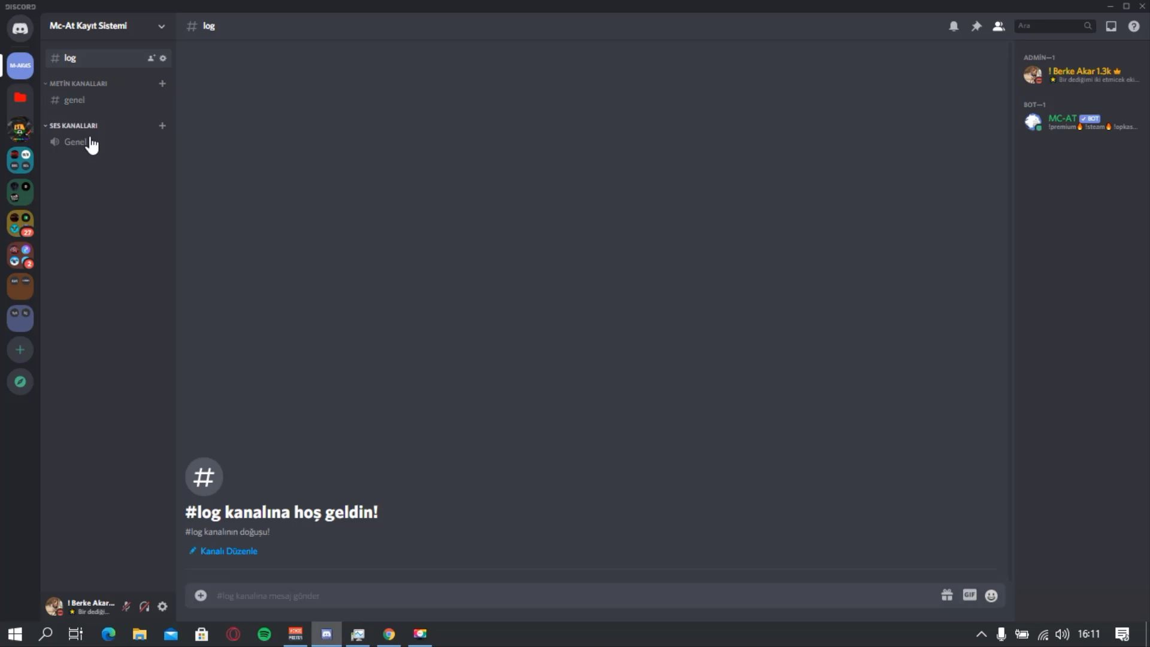
click(162, 99)
click(318, 106)
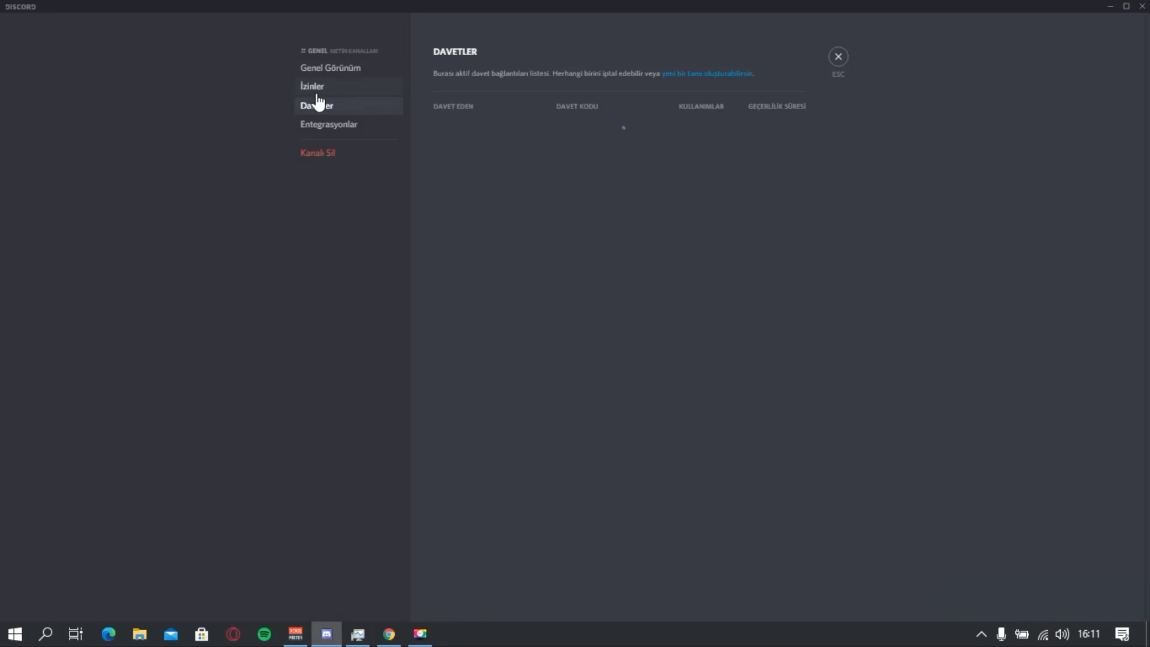
click(312, 86)
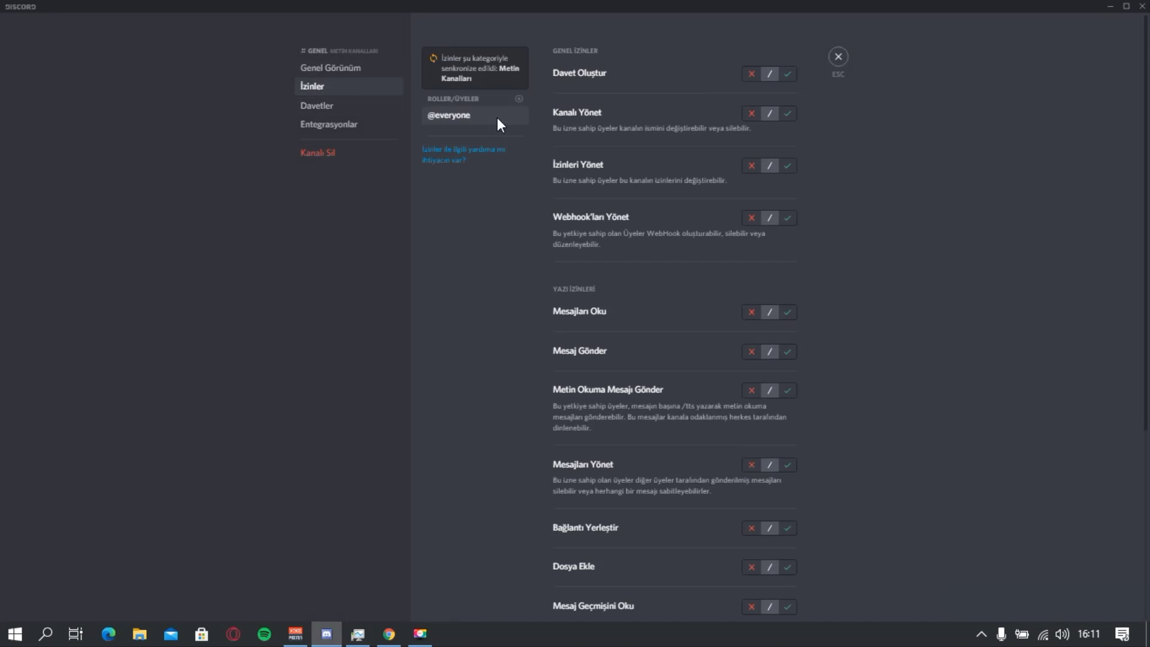
click(749, 311)
click(751, 352)
scroll(731, 408, down, 2)
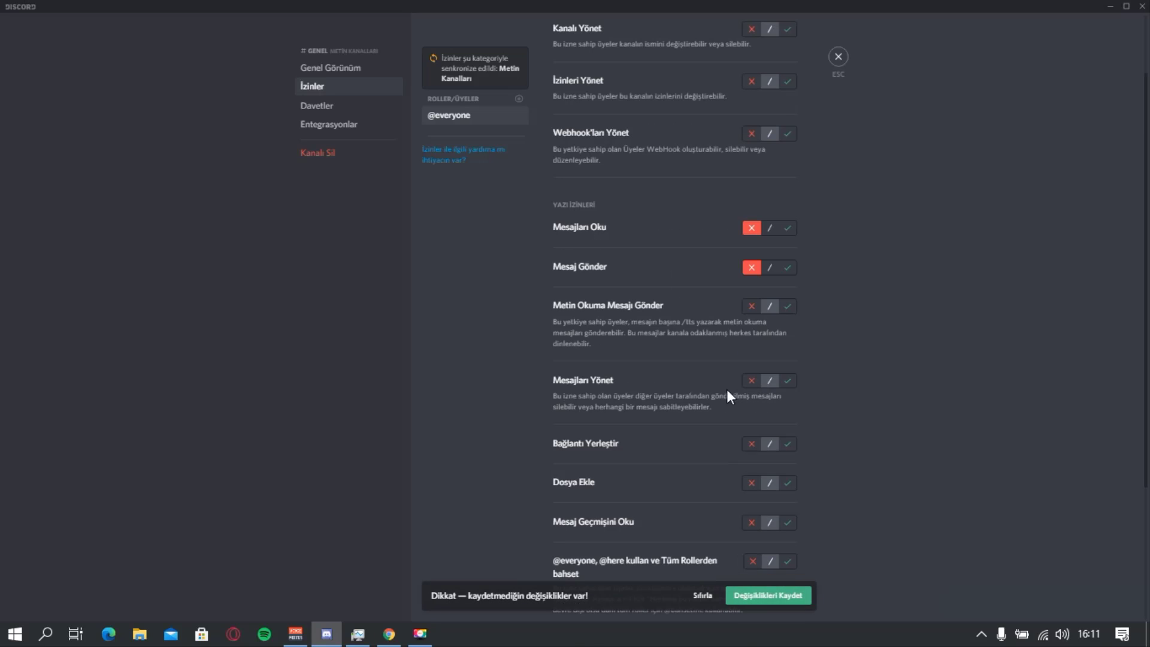
click(771, 267)
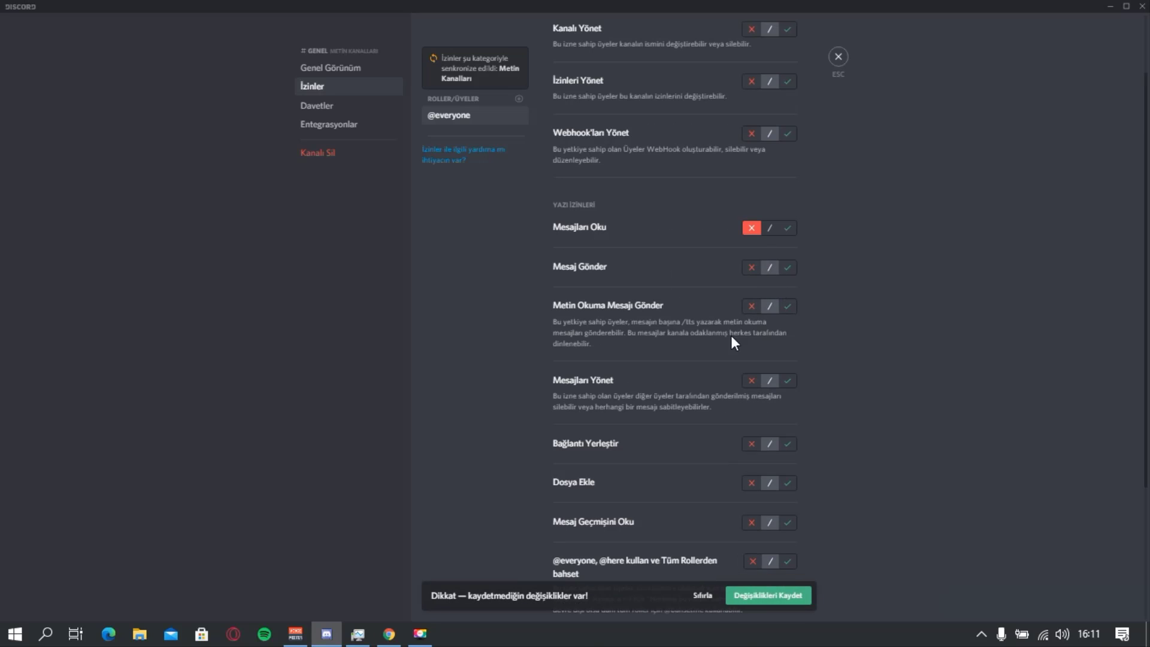
scroll(731, 336, down, 4)
Step: Add the Üye role to the genel channel's permissions and deny it Mesajları Oku
click(519, 98)
click(502, 161)
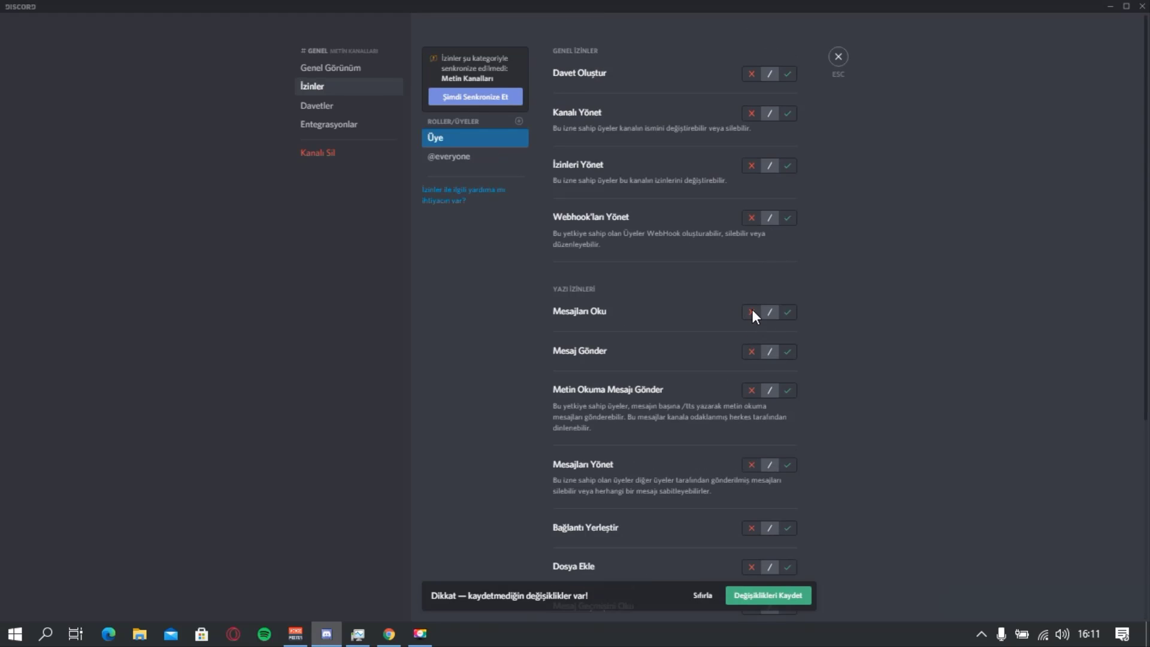
Step: Add the Kayıtsız role to genel, allow it Mesajları Oku, Mesaj Gönder and Mesaj Geçmişini Oku, and save the channel permissions
click(519, 121)
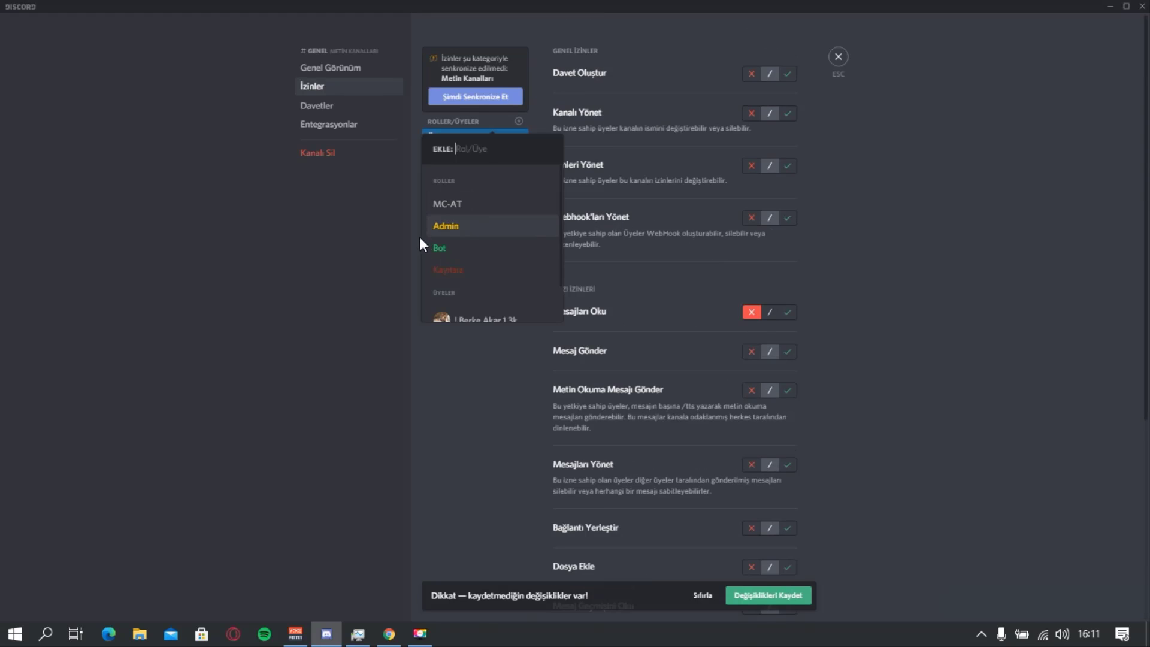
click(470, 266)
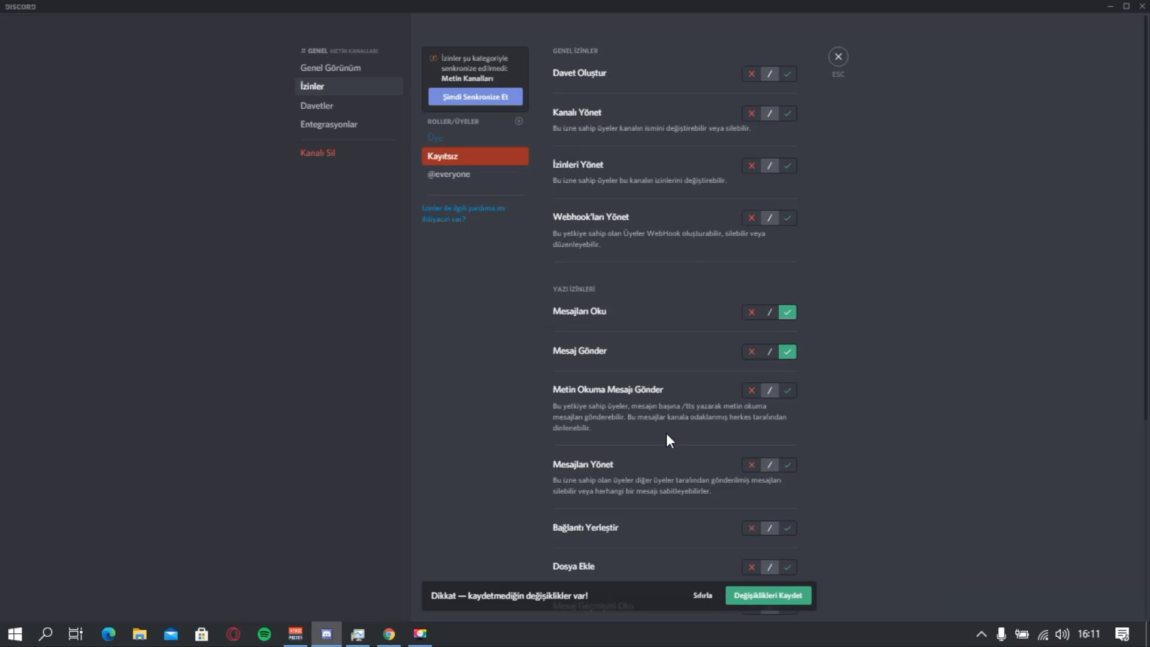
scroll(667, 435, down, 3)
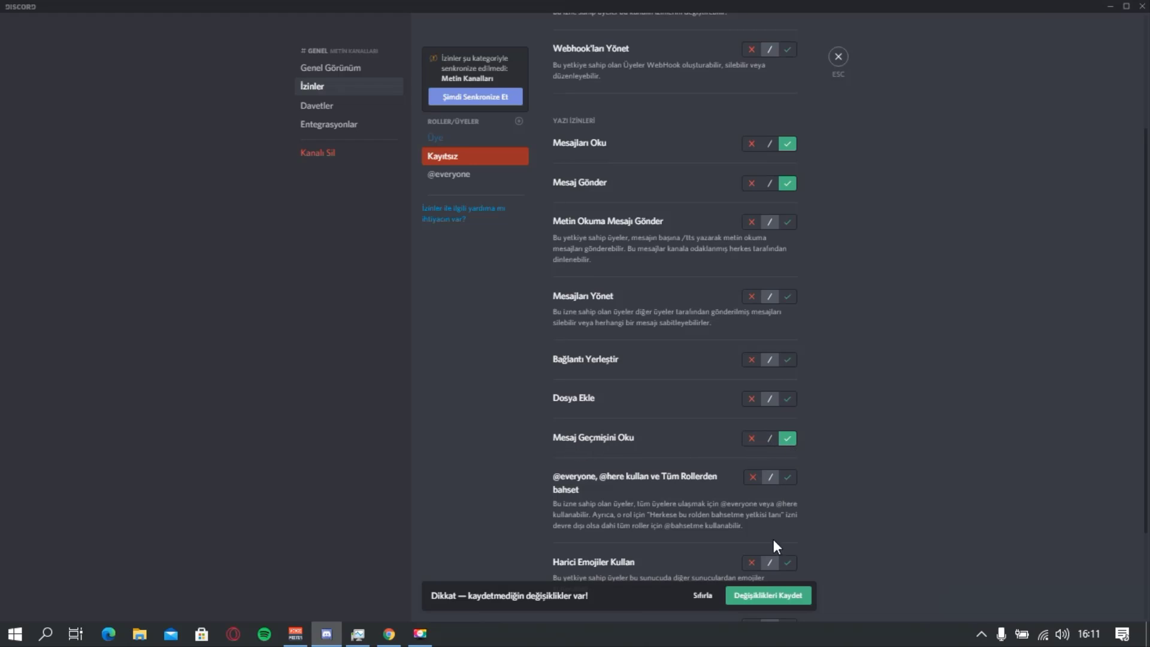
click(772, 595)
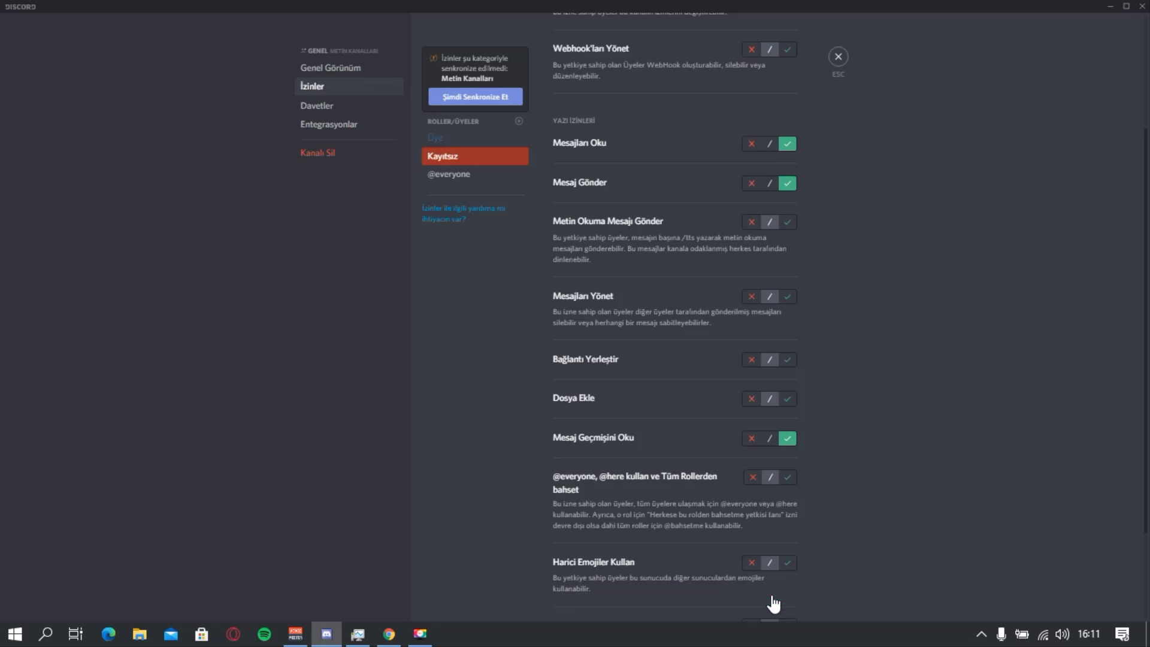
click(839, 57)
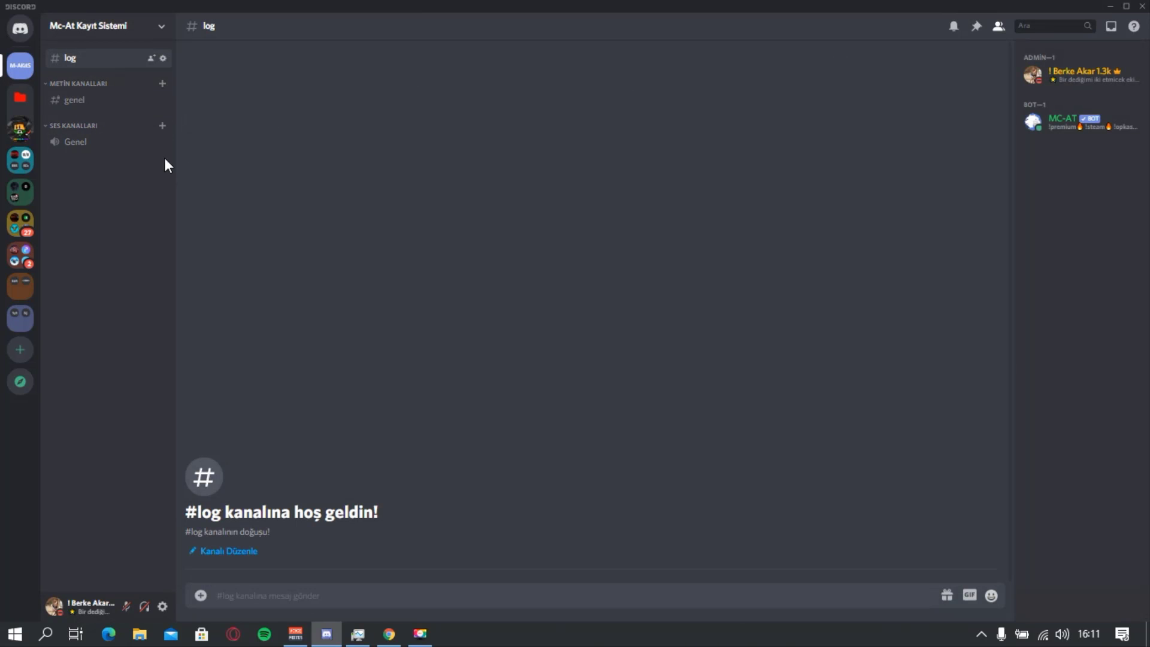
click(163, 59)
click(312, 85)
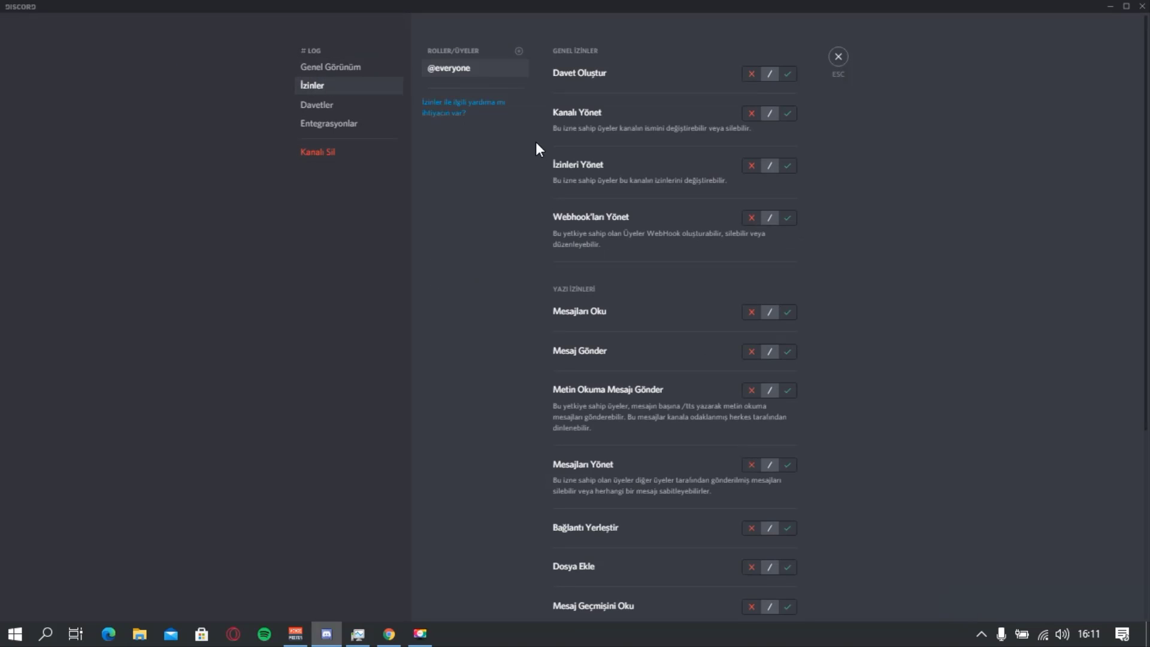
click(750, 312)
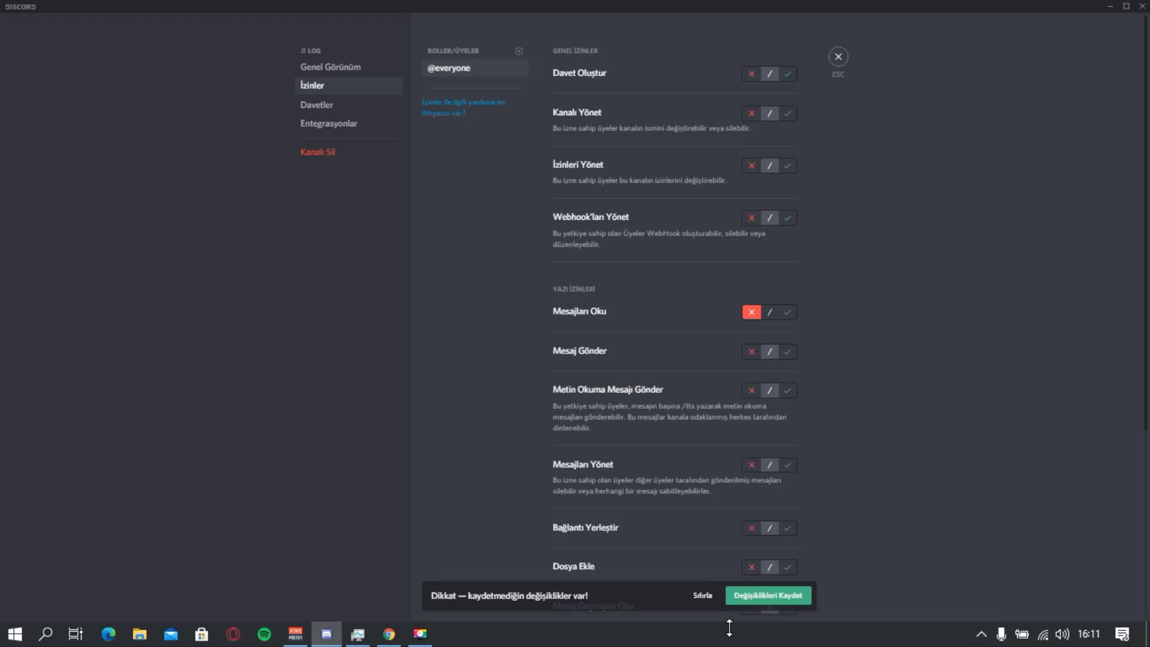
click(756, 595)
Step: Add the Üye role to the log channel's permissions and allow it Mesajları Oku, Mesaj Gönder and Mesaj Geçmişini Oku
click(519, 52)
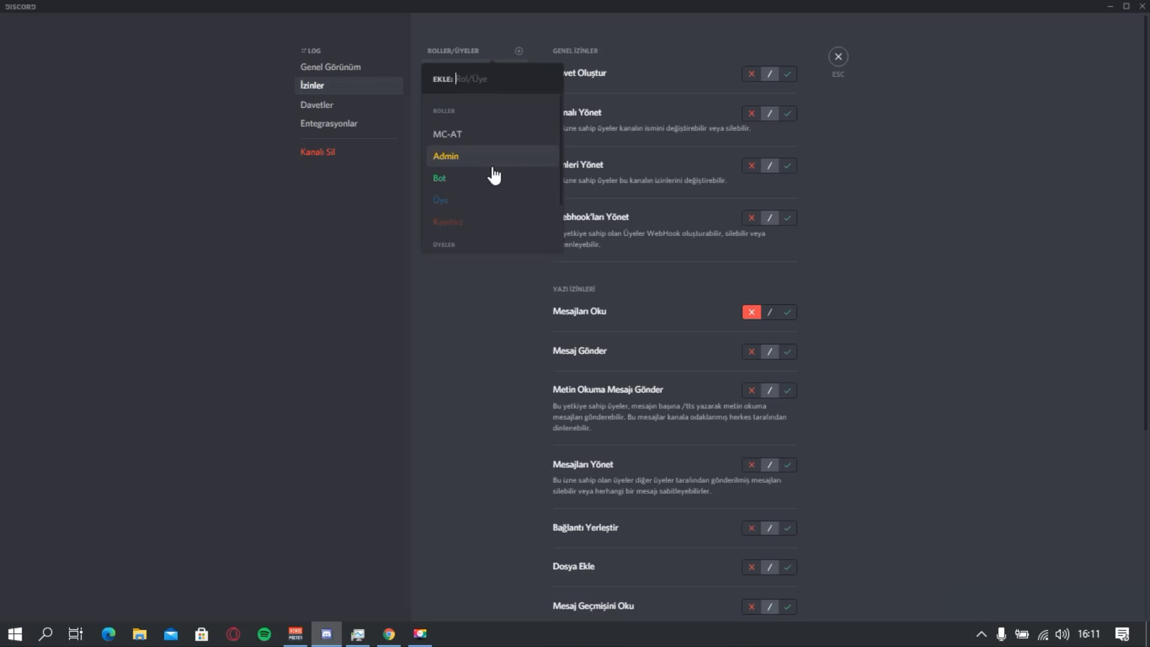
click(473, 216)
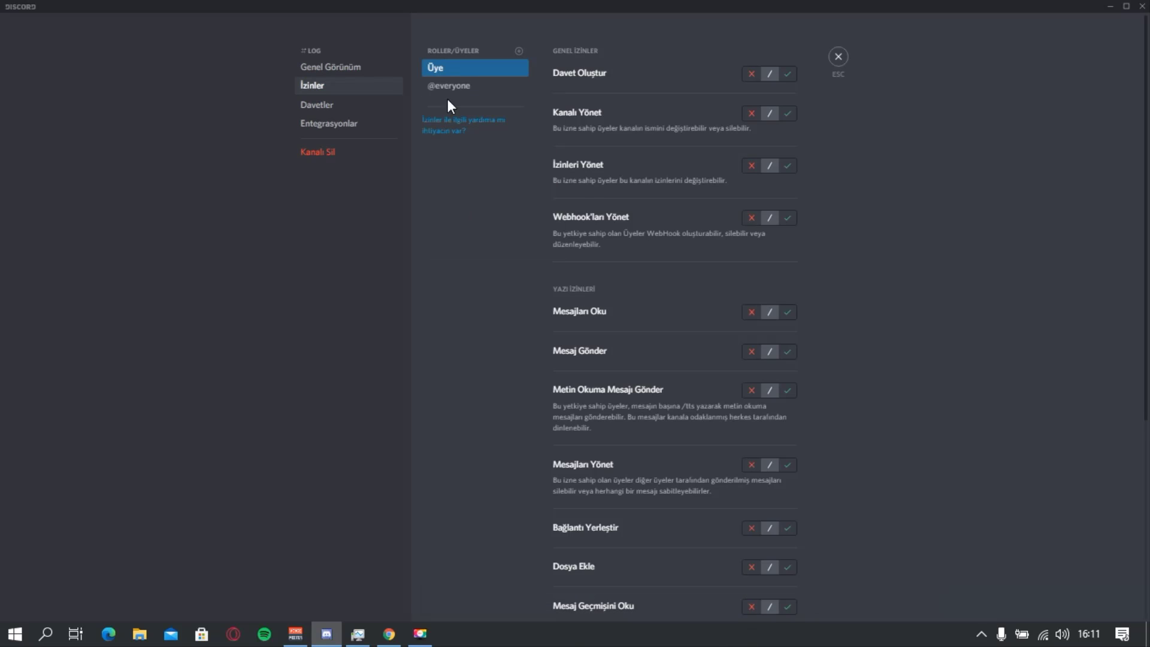
click(787, 313)
click(786, 352)
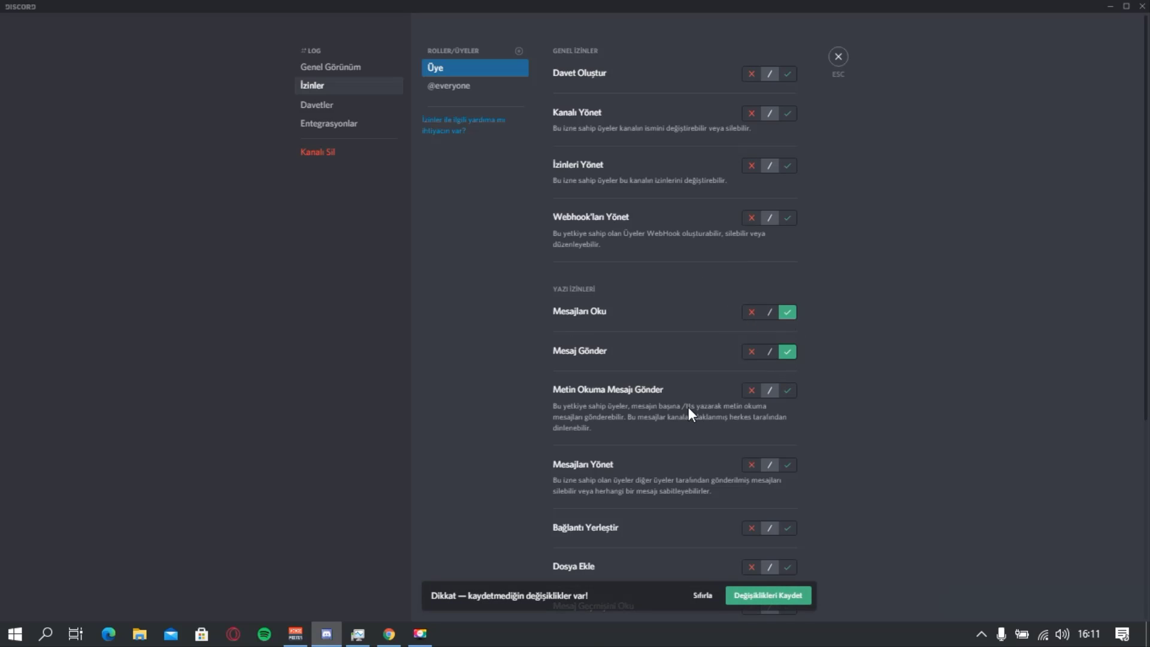
scroll(688, 408, down, 4)
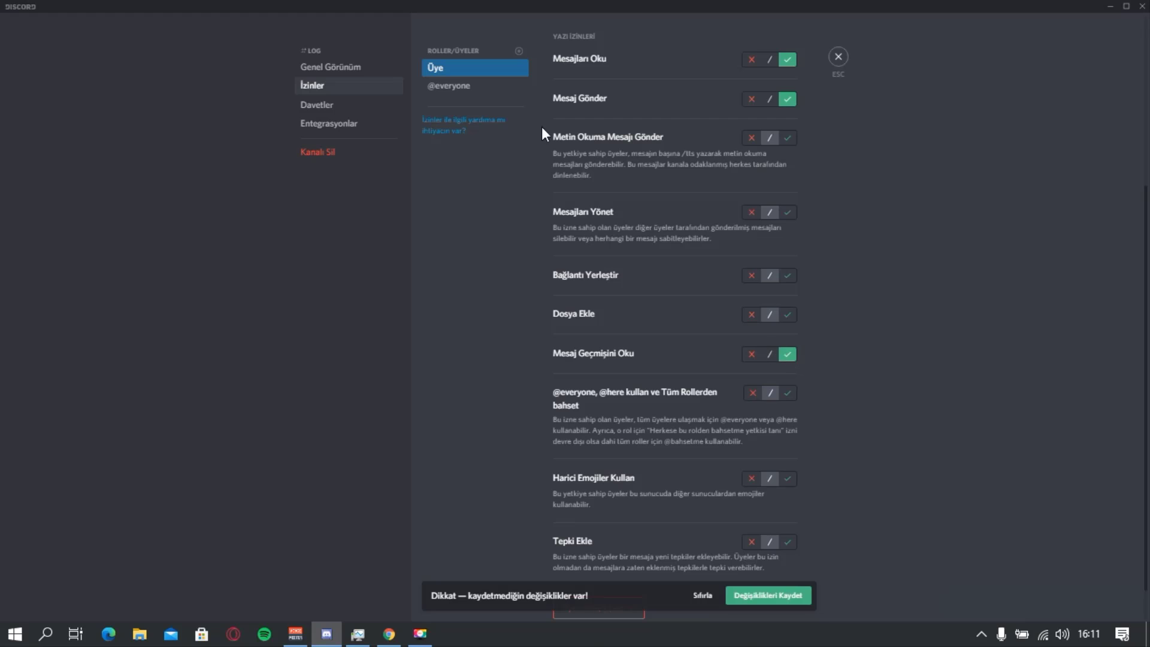
Step: Add the Kayıtsız role to log, deny it Mesajları Oku, Mesaj Gönder and Mesaj Geçmişini Oku, save, and close the channel settings
click(519, 51)
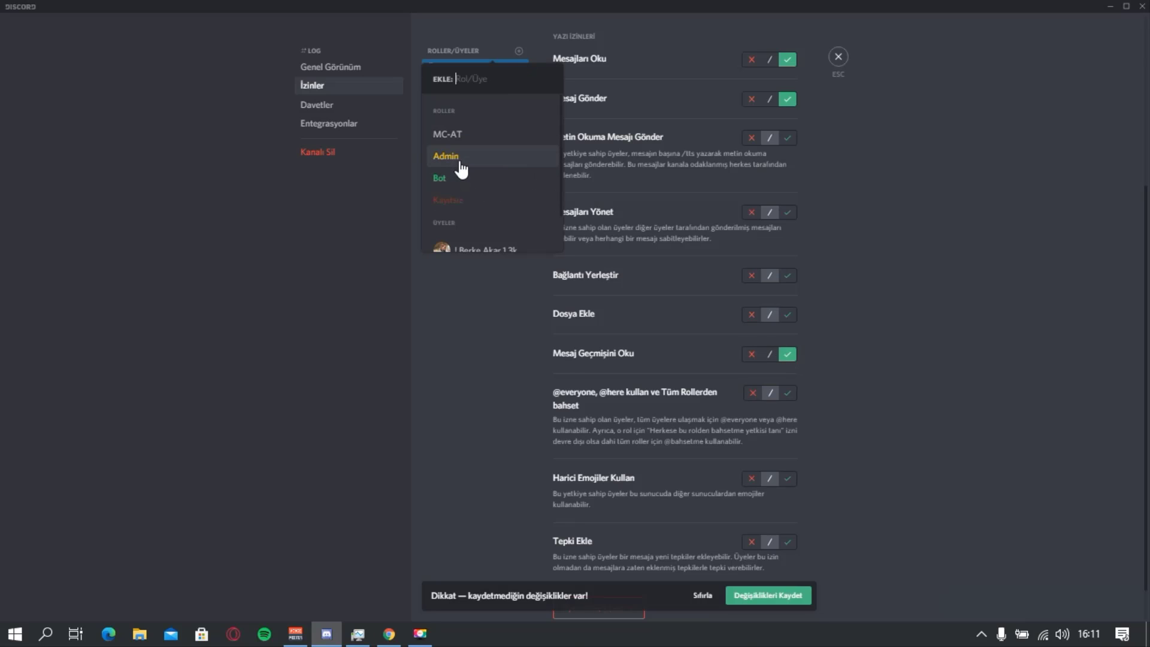
click(469, 204)
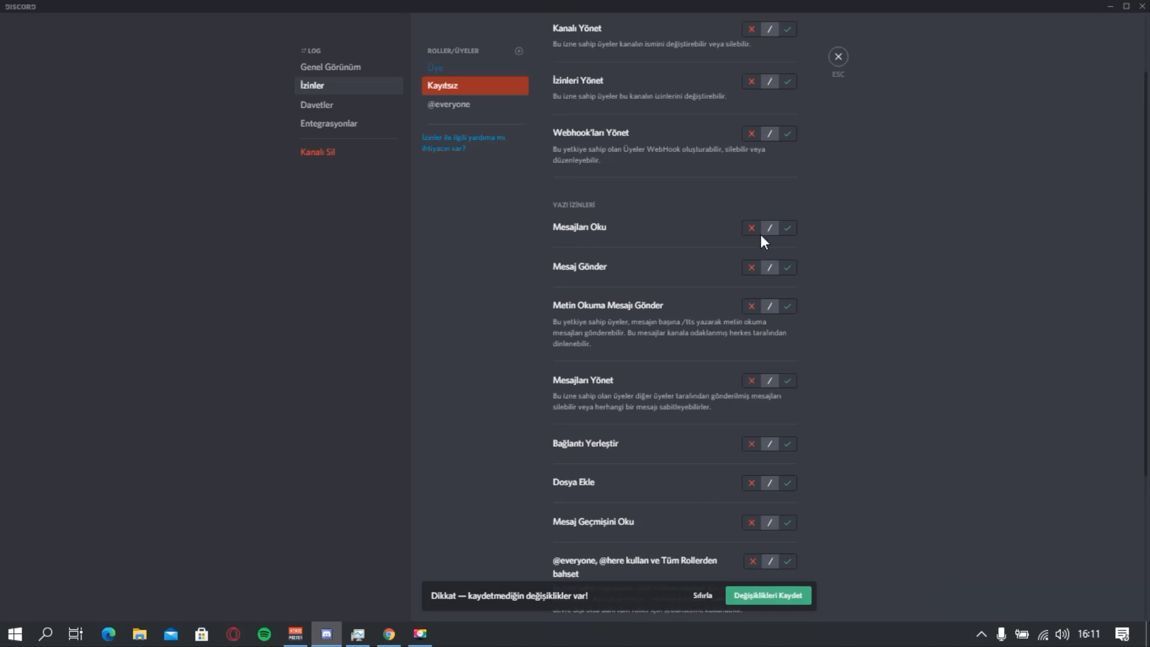
click(750, 268)
scroll(740, 463, down, 2)
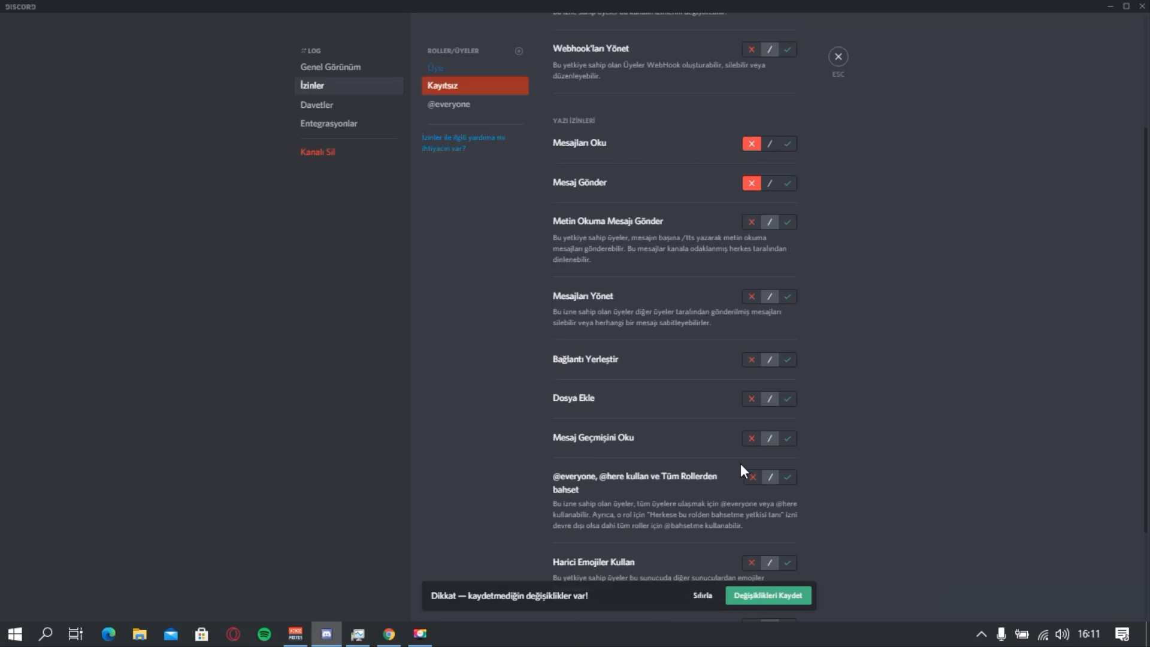
click(751, 439)
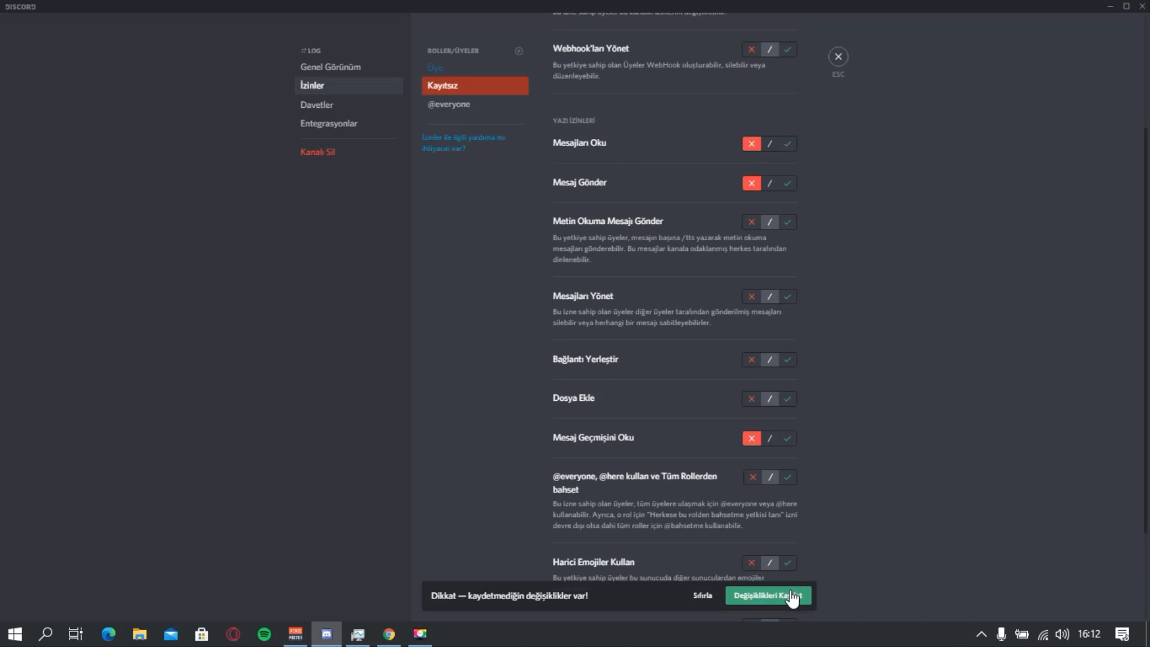
click(794, 596)
click(838, 56)
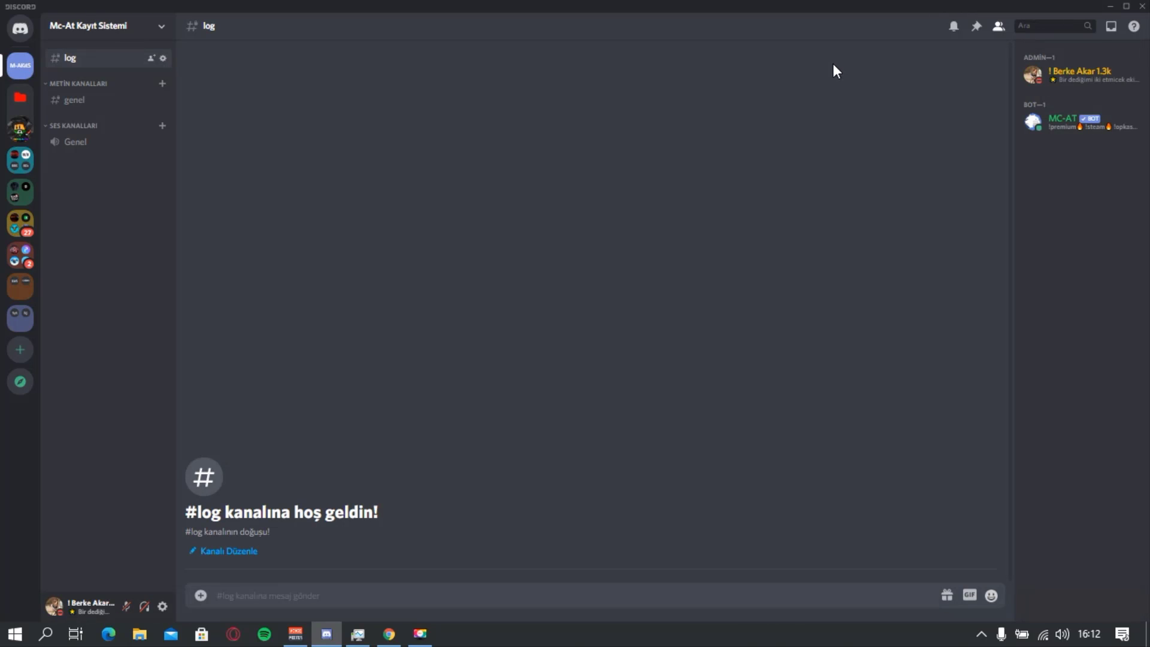
Step: Test the registration in the genel text channel by sending the !kayıt command with the member's first name and age 15
click(117, 107)
text(!kayıt)
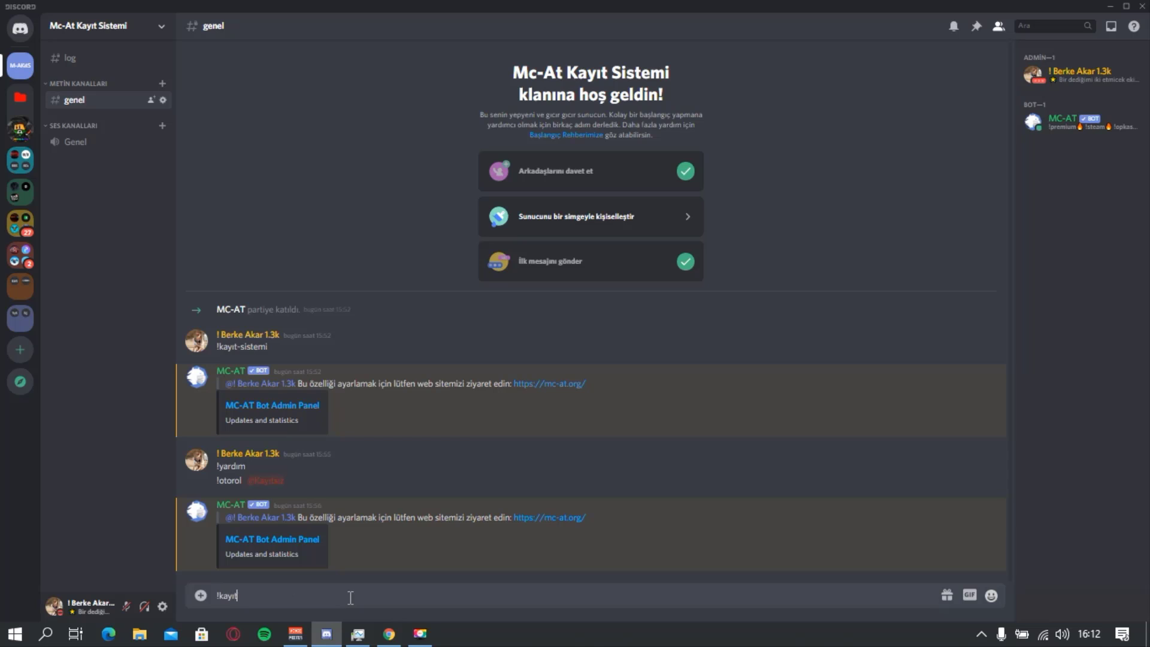
text( berke 15)
key(Return)
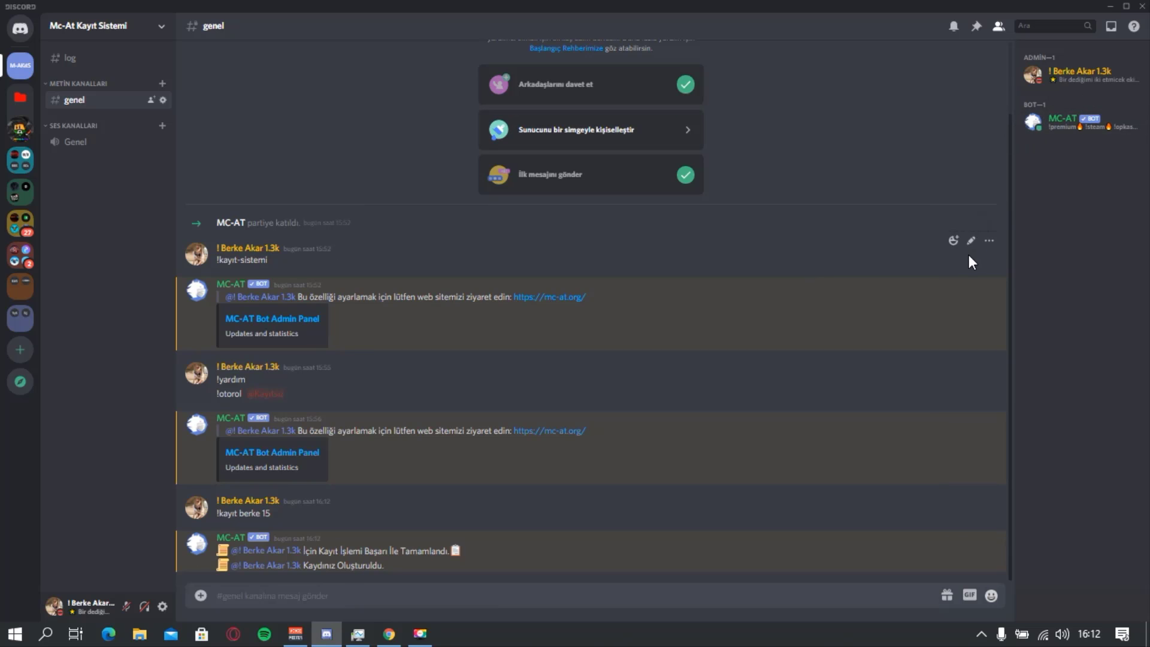
Step: Check the roles on the registered member's profile card, close it, and review the bot's reply in genel
click(1059, 82)
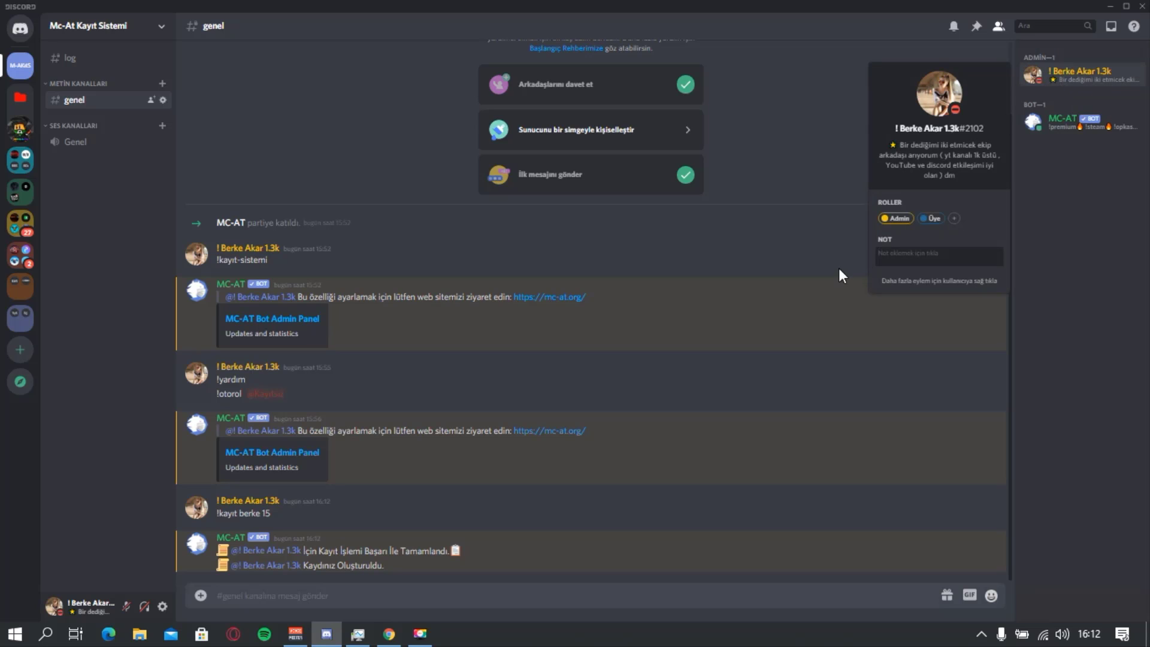
click(753, 357)
drag(419, 573, 325, 345)
click(754, 501)
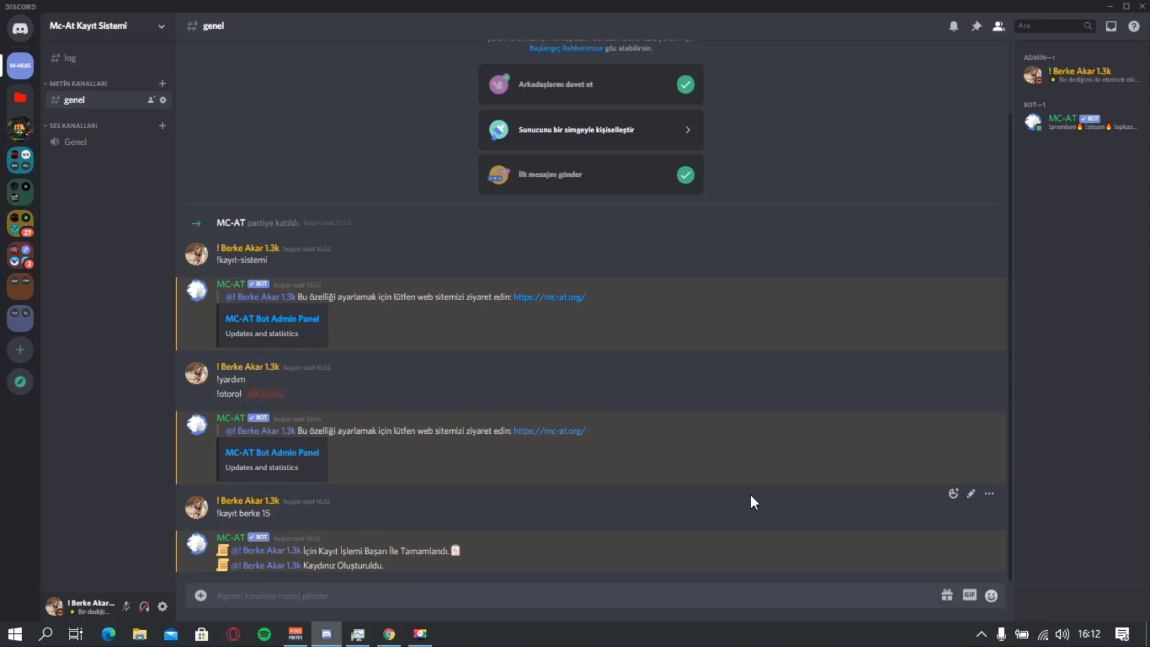